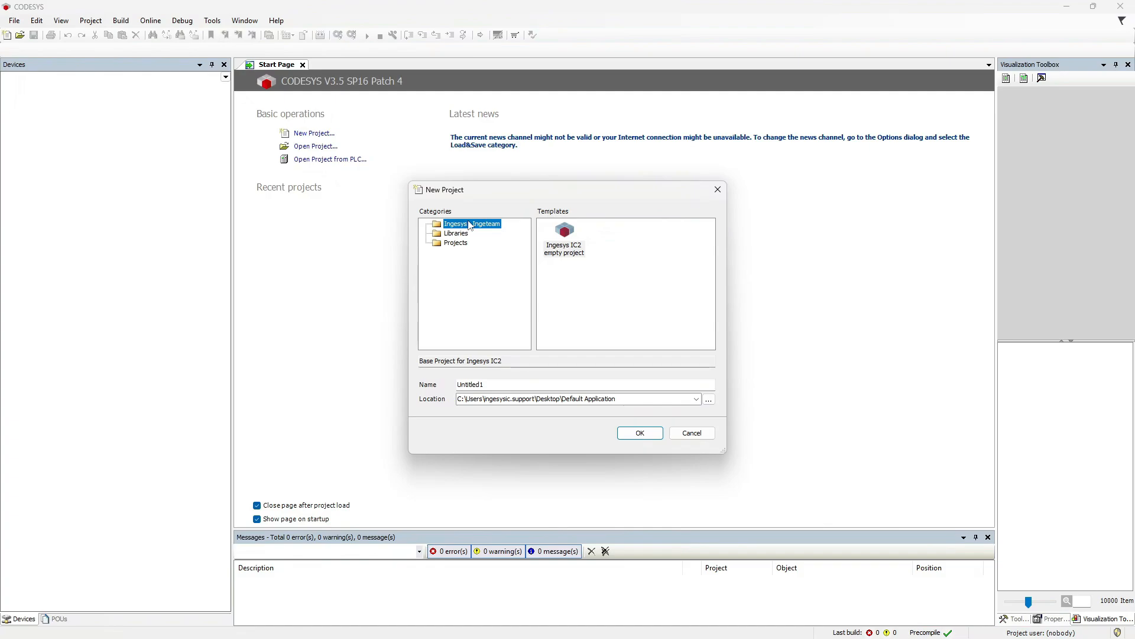
Create a new project named NewProjectConf from the Ingesys IC2 empty project template.
{"action": "left_click", "coordinate": [562, 240]}
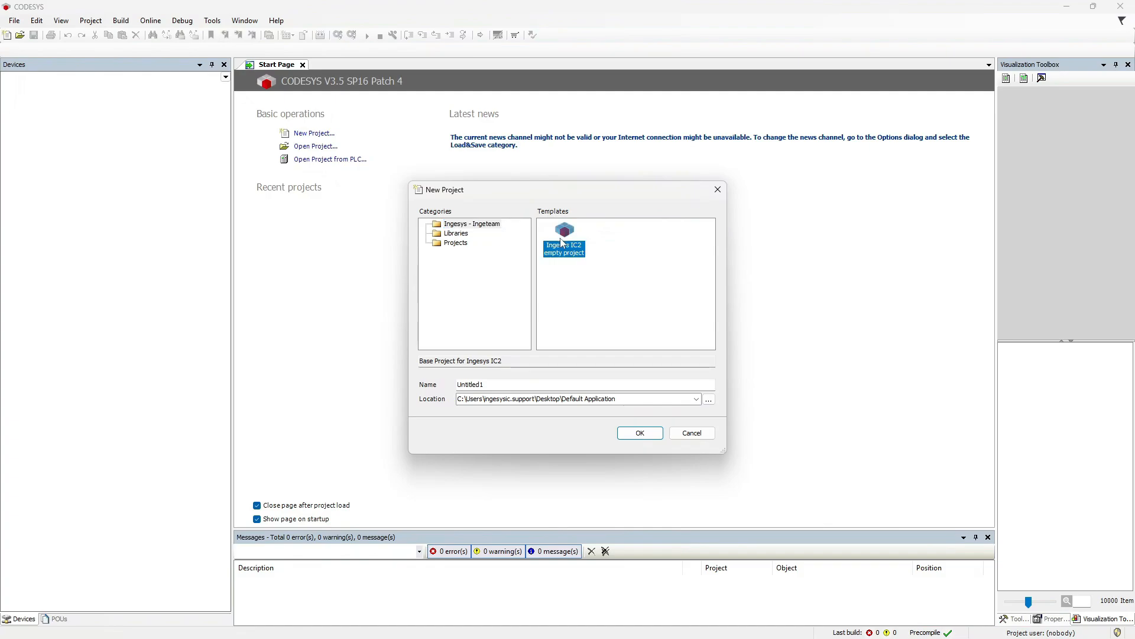
{"action": "left_click", "coordinate": [498, 387]}
{"action": "double_click", "coordinate": [498, 387]}
{"action": "type", "text": "N"}
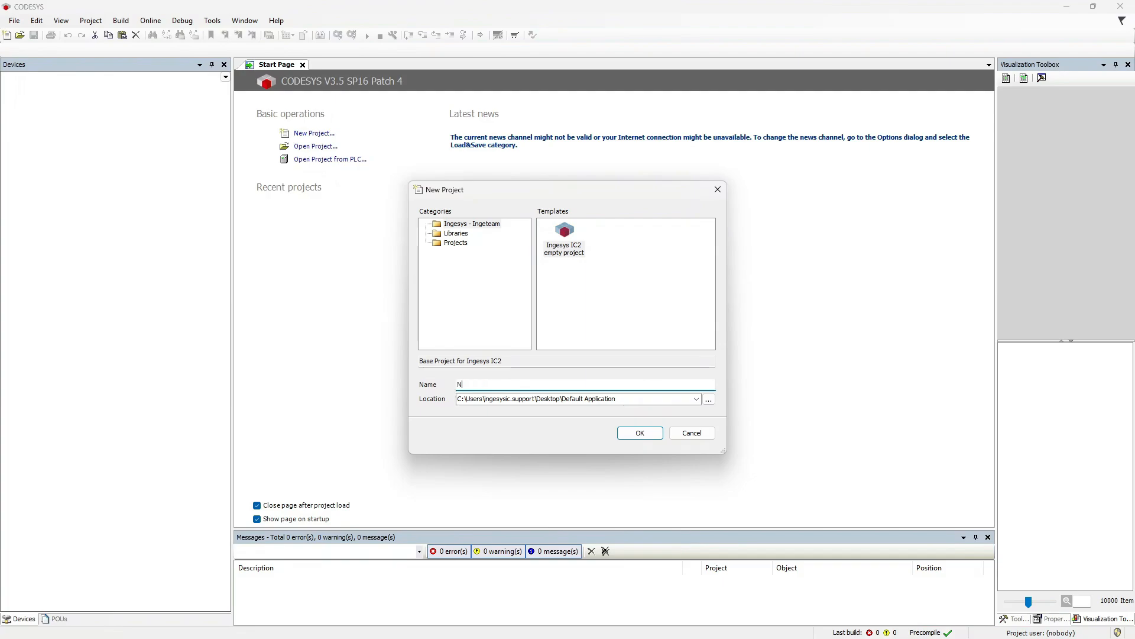
{"action": "type", "text": "ewProjectConf"}
{"action": "left_click", "coordinate": [646, 437]}
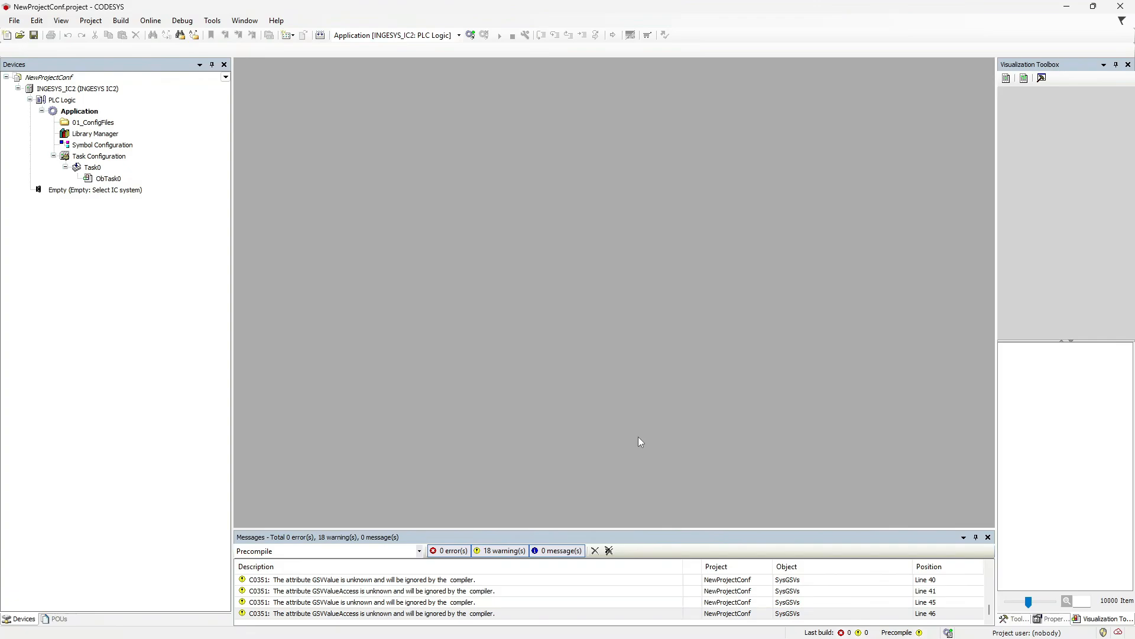
Open the INGESYS_IC2 device editor, review PLC Settings and PLC Shell, then show the POUs list.
{"action": "double_click", "coordinate": [78, 88]}
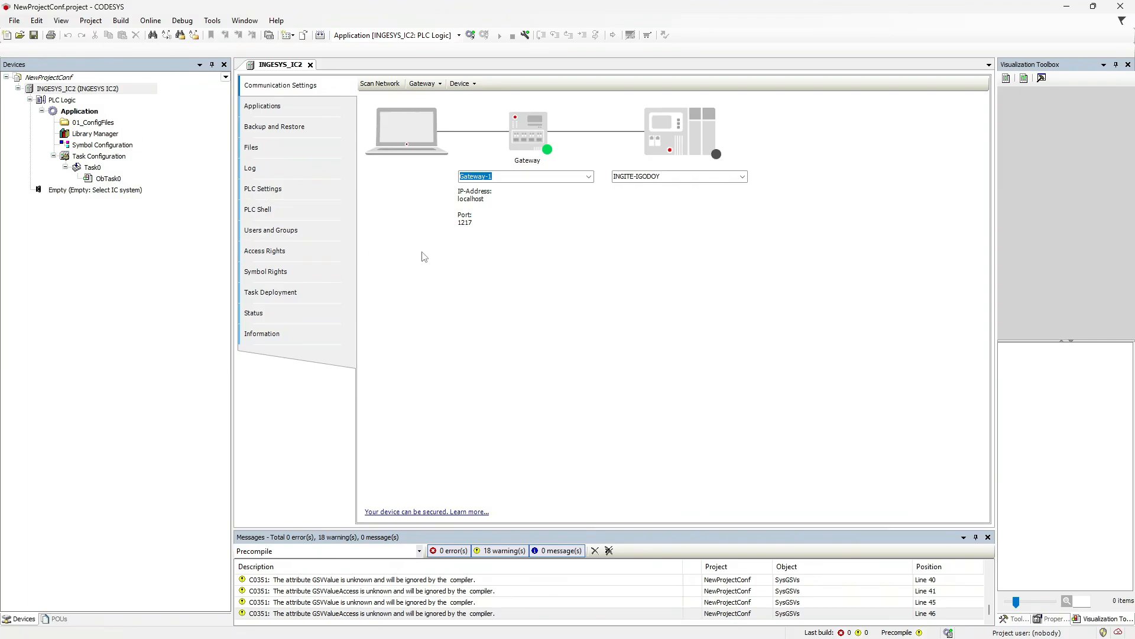
{"action": "left_click", "coordinate": [290, 190]}
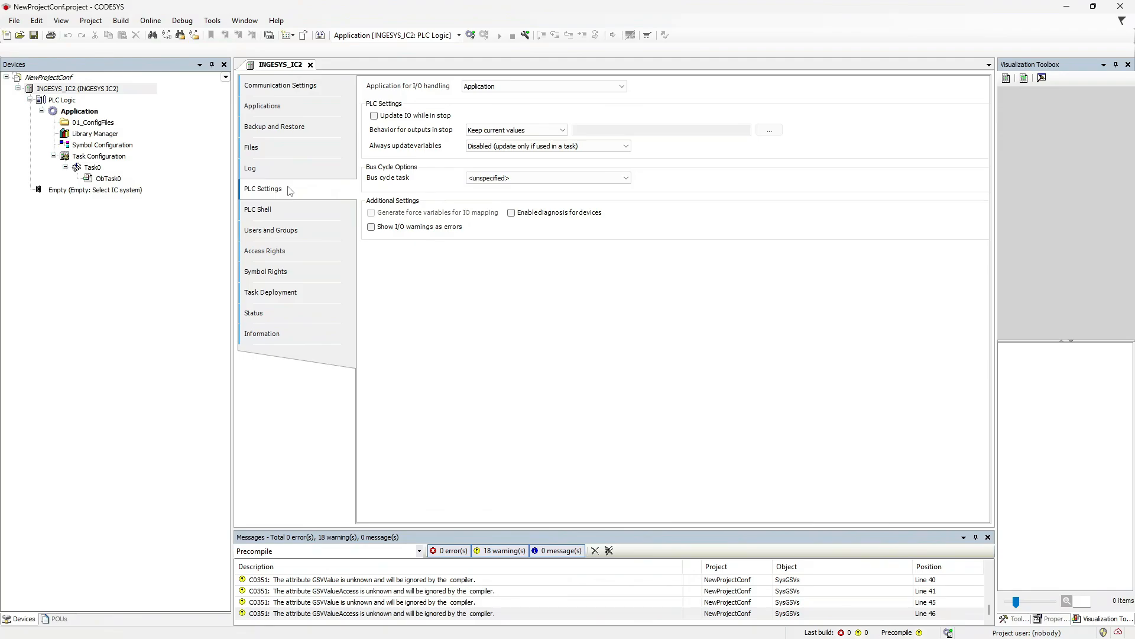
{"action": "left_click", "coordinate": [279, 211]}
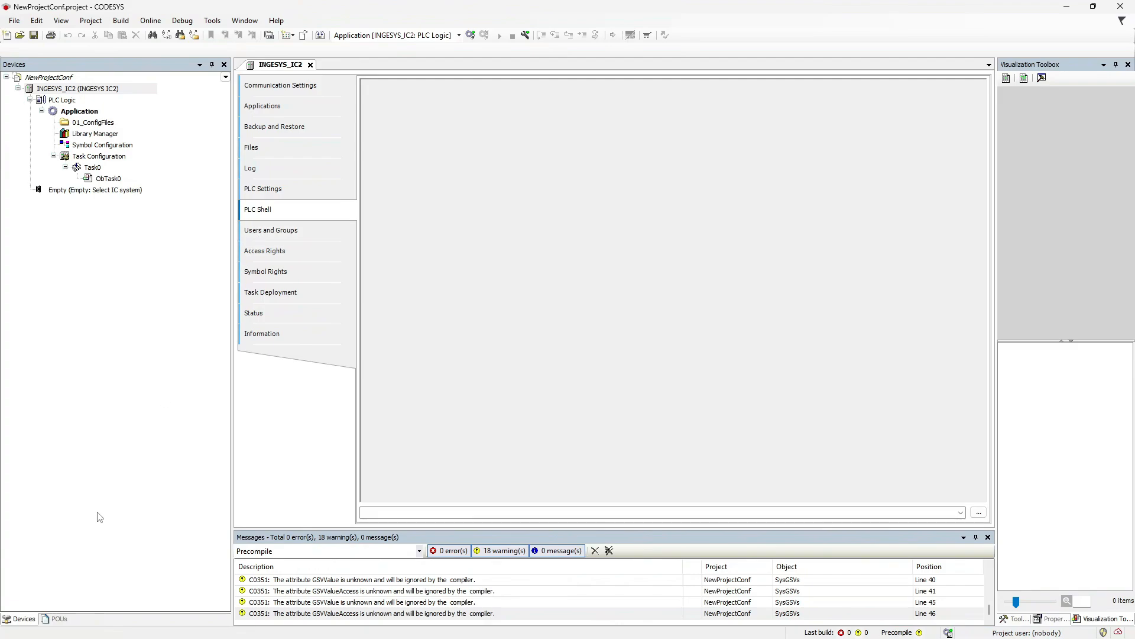
{"action": "left_click", "coordinate": [59, 620]}
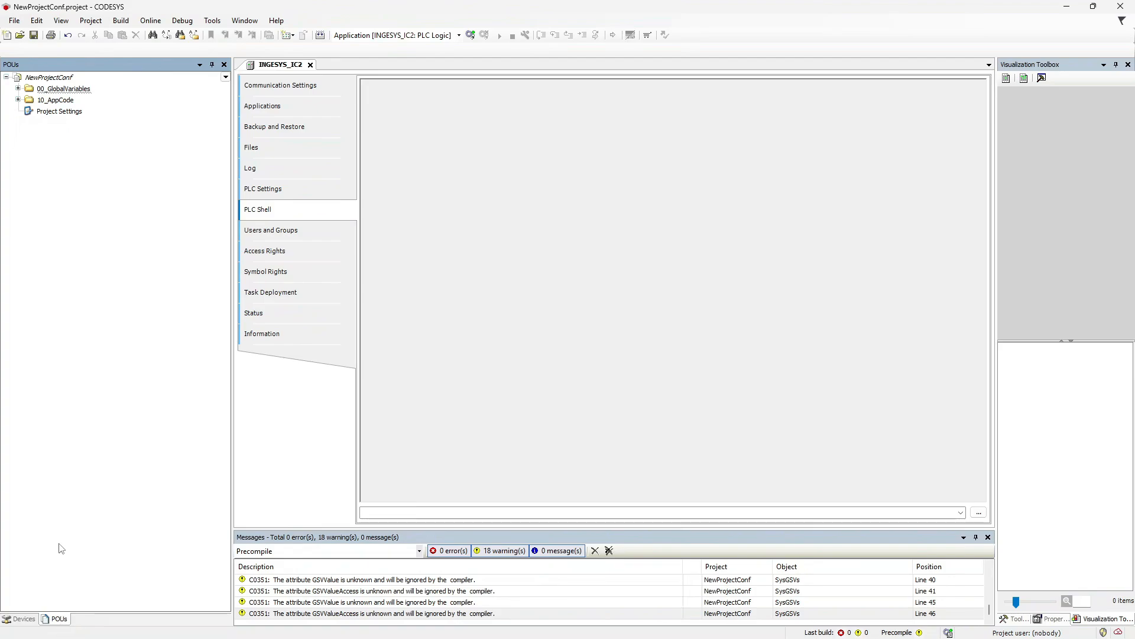
Expand 00_GlobalVariables, open the SysGSVs list, and expand 10_AppCode to show ObTask0.
{"action": "left_click", "coordinate": [18, 89]}
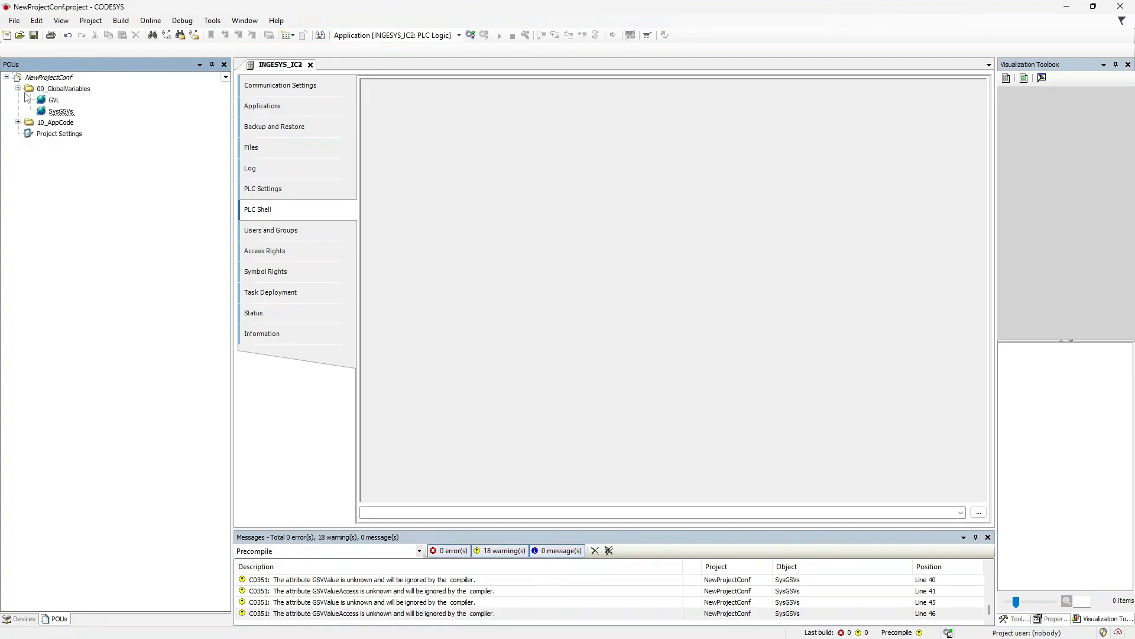
{"action": "left_click", "coordinate": [54, 101]}
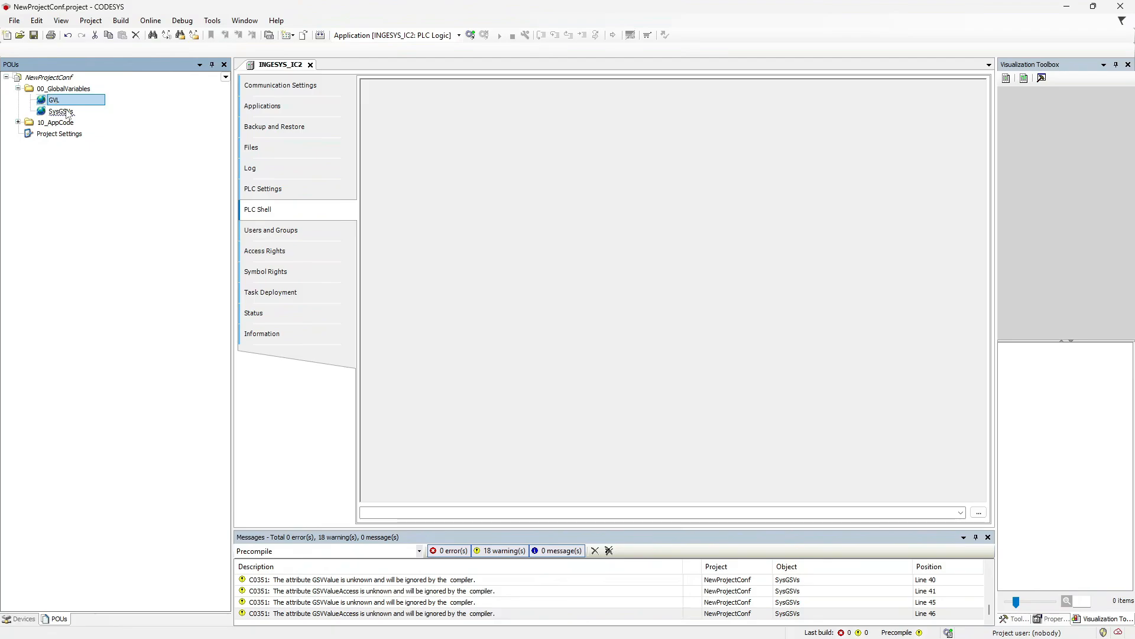
{"action": "double_click", "coordinate": [61, 112]}
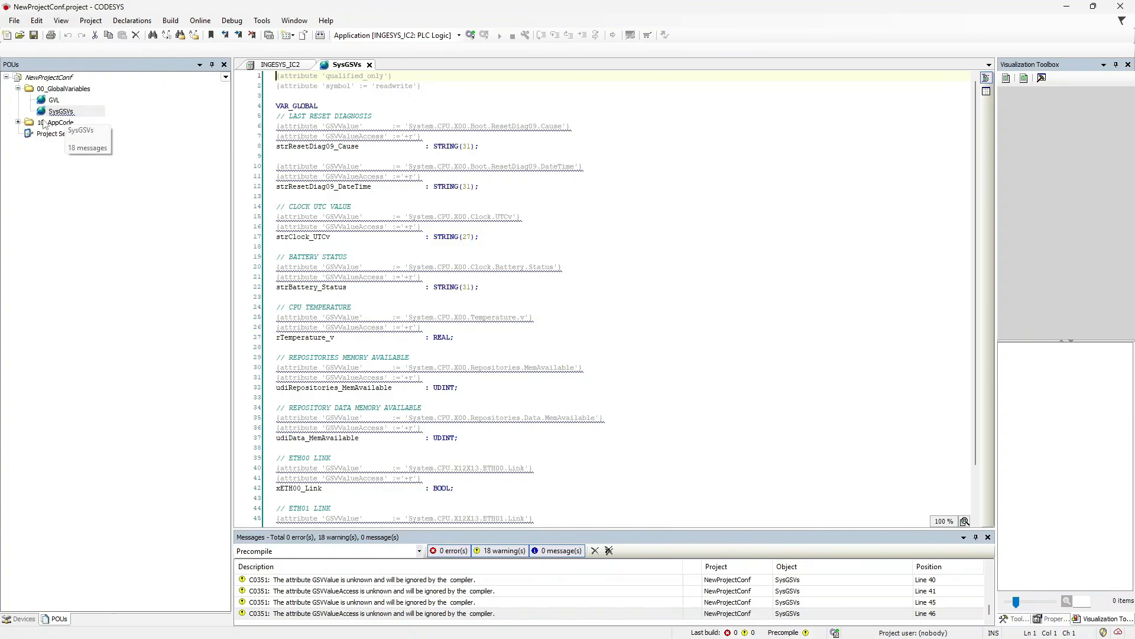
{"action": "left_click", "coordinate": [19, 123]}
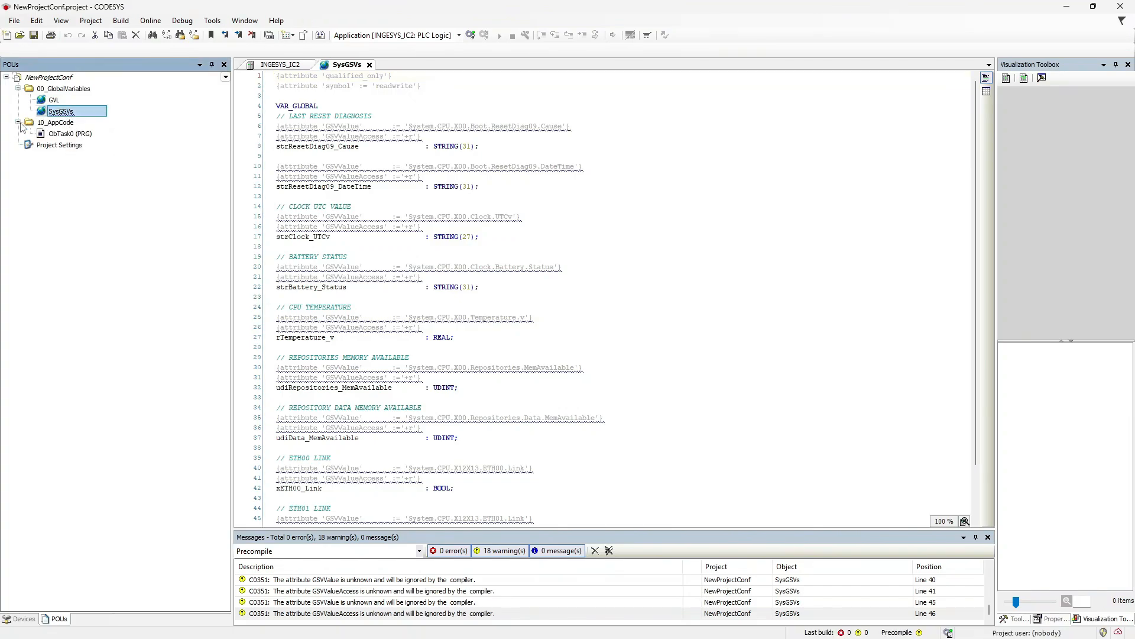
{"action": "left_click", "coordinate": [74, 135]}
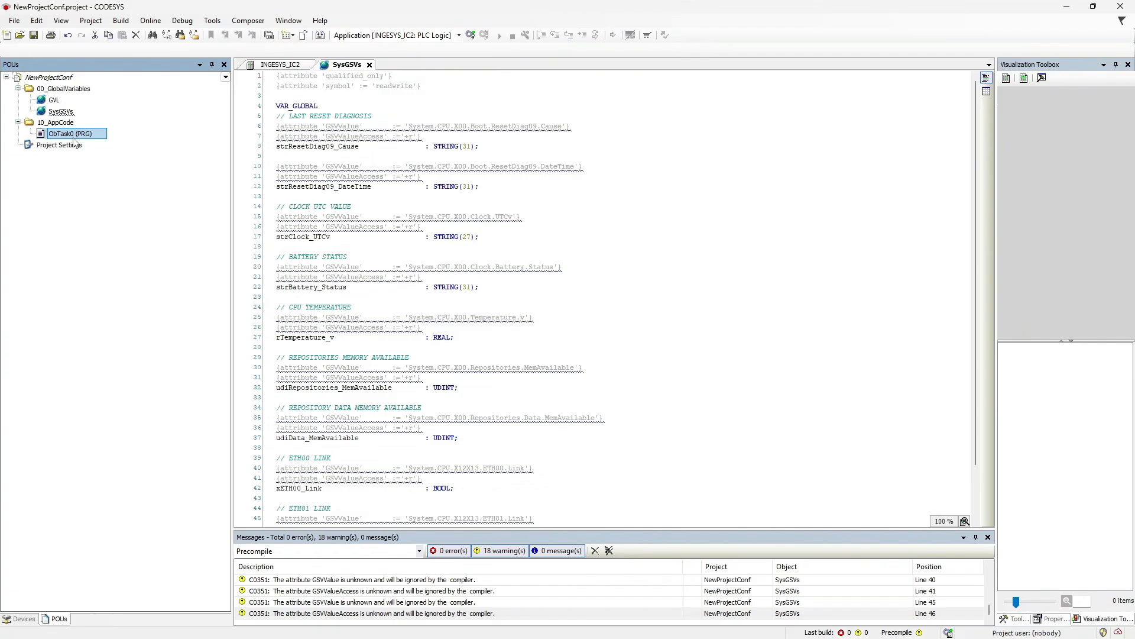
Back in the device tree, open the Library Manager under Application.
{"action": "left_click", "coordinate": [27, 620]}
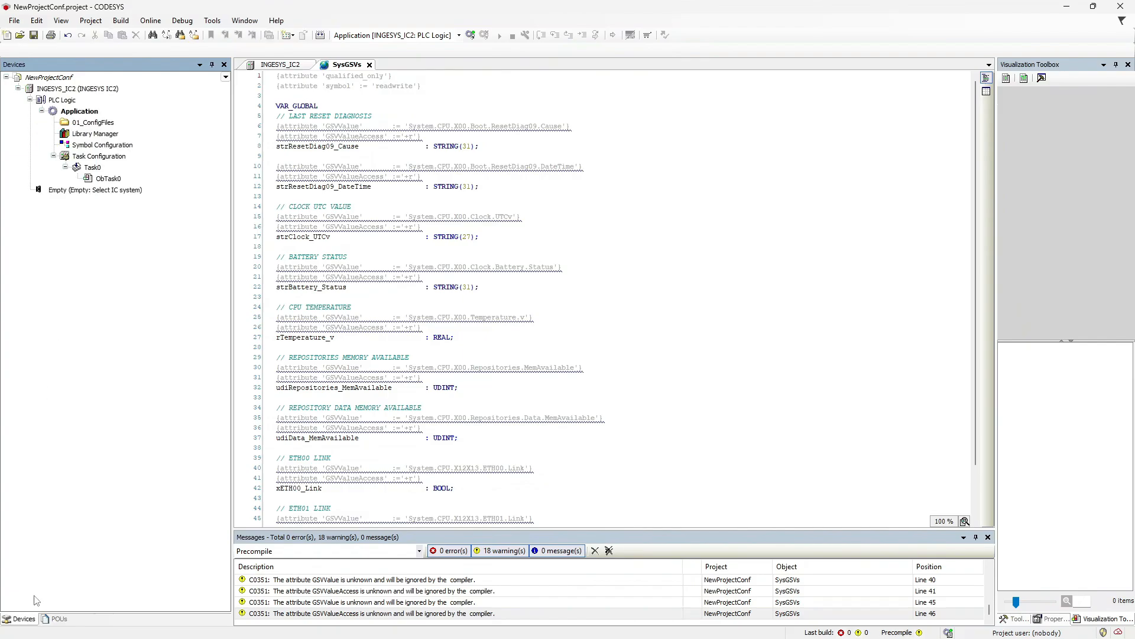
{"action": "left_click", "coordinate": [104, 114]}
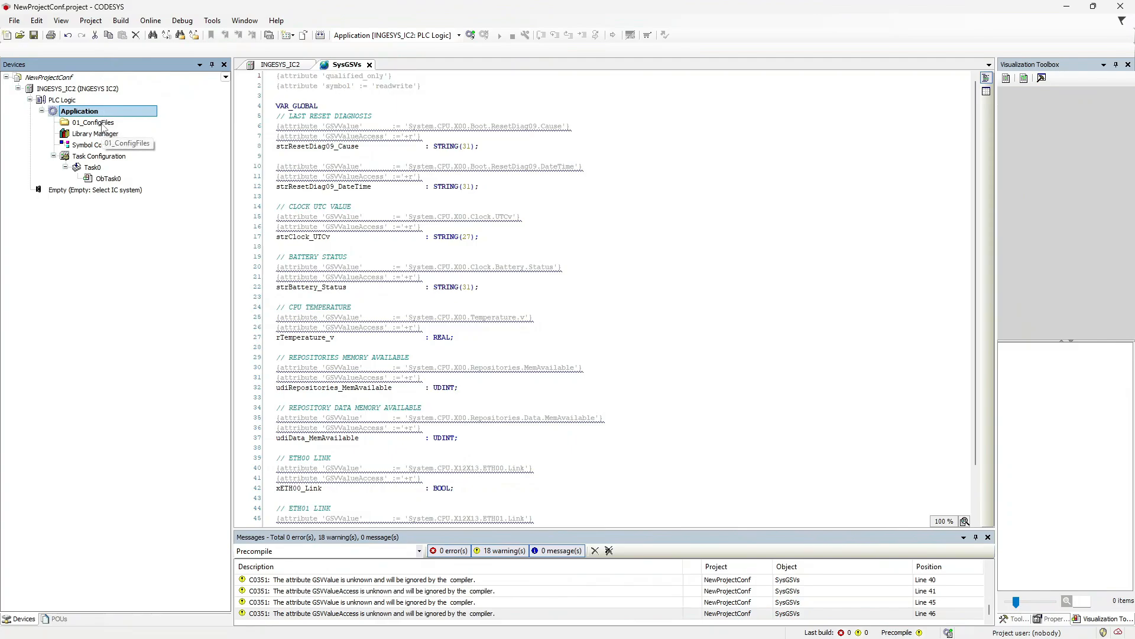
{"action": "left_click", "coordinate": [103, 125]}
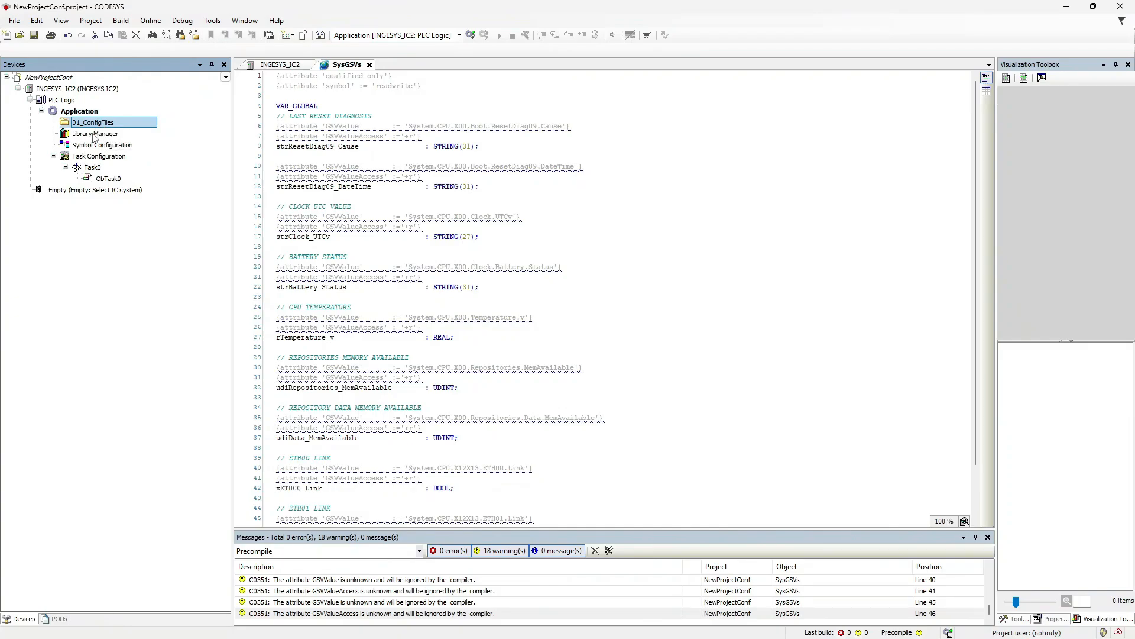
{"action": "double_click", "coordinate": [93, 134]}
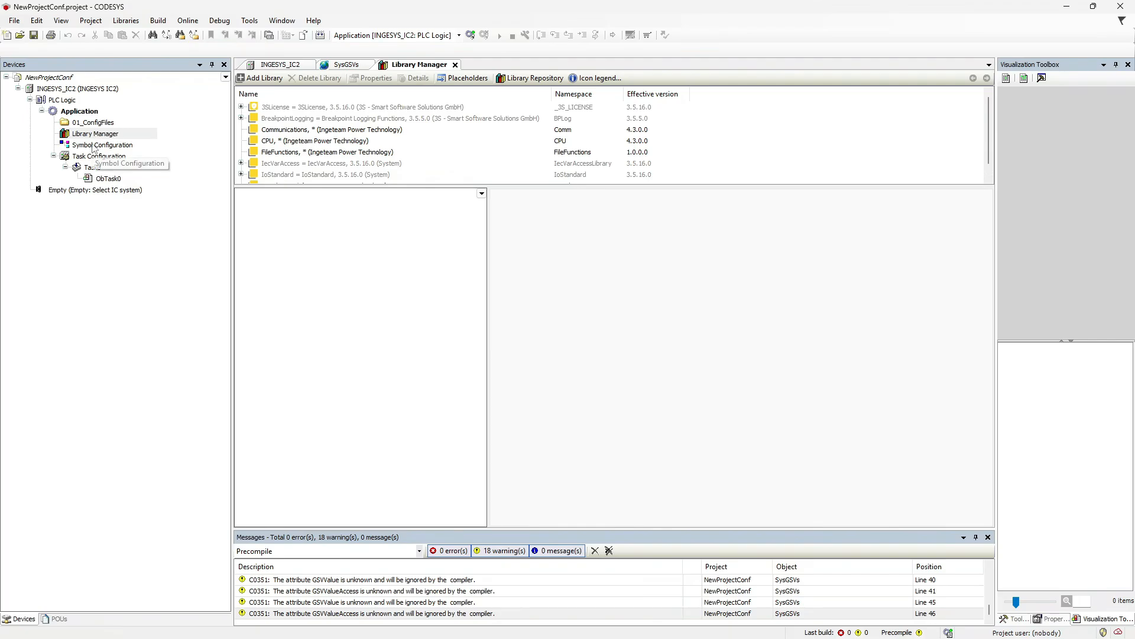
Look over Symbol Configuration and Task0, then select the empty IC system node.
{"action": "left_click", "coordinate": [92, 147]}
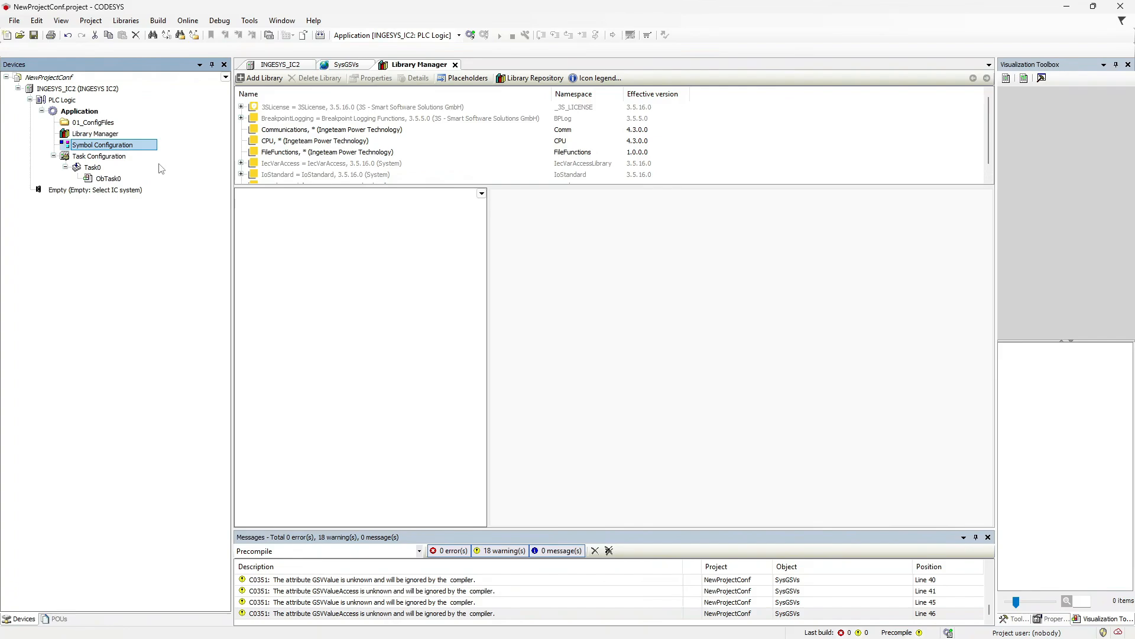
{"action": "left_click", "coordinate": [94, 168]}
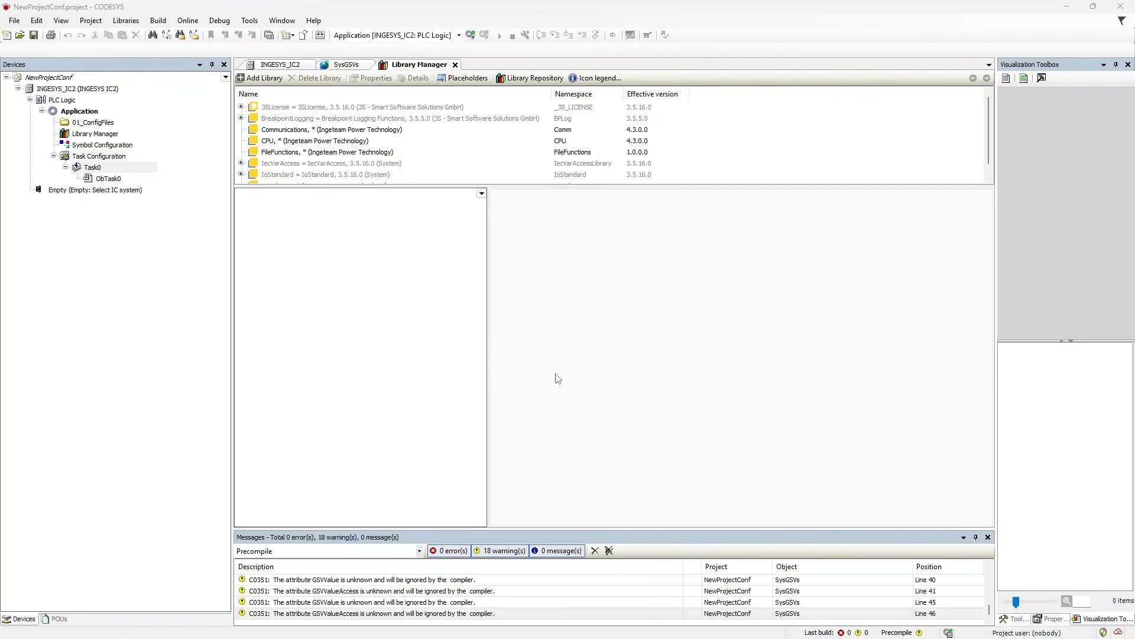
{"action": "left_click", "coordinate": [95, 190]}
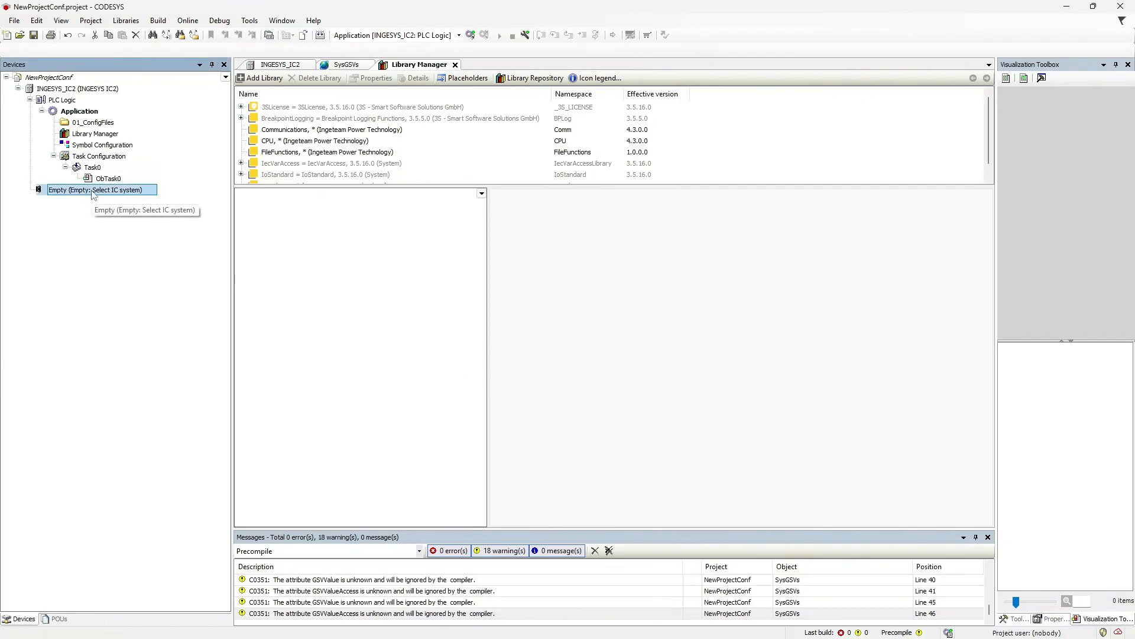
Import IC2XXX.export with all its items and open the new CPU device's editor.
{"action": "left_click", "coordinate": [89, 21]}
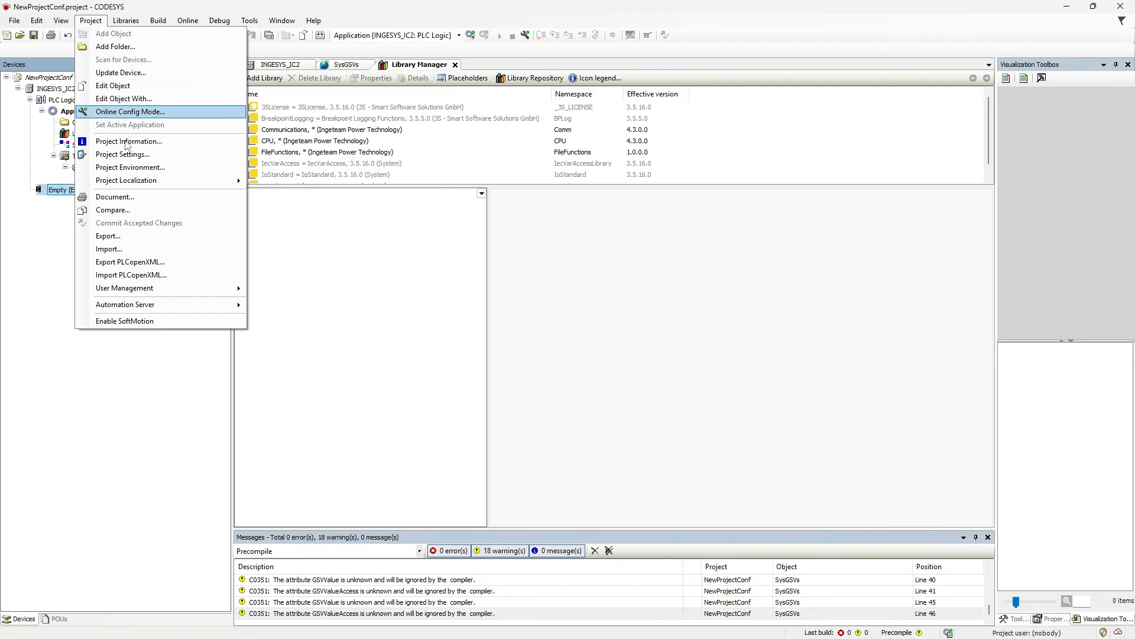
{"action": "left_click", "coordinate": [110, 250]}
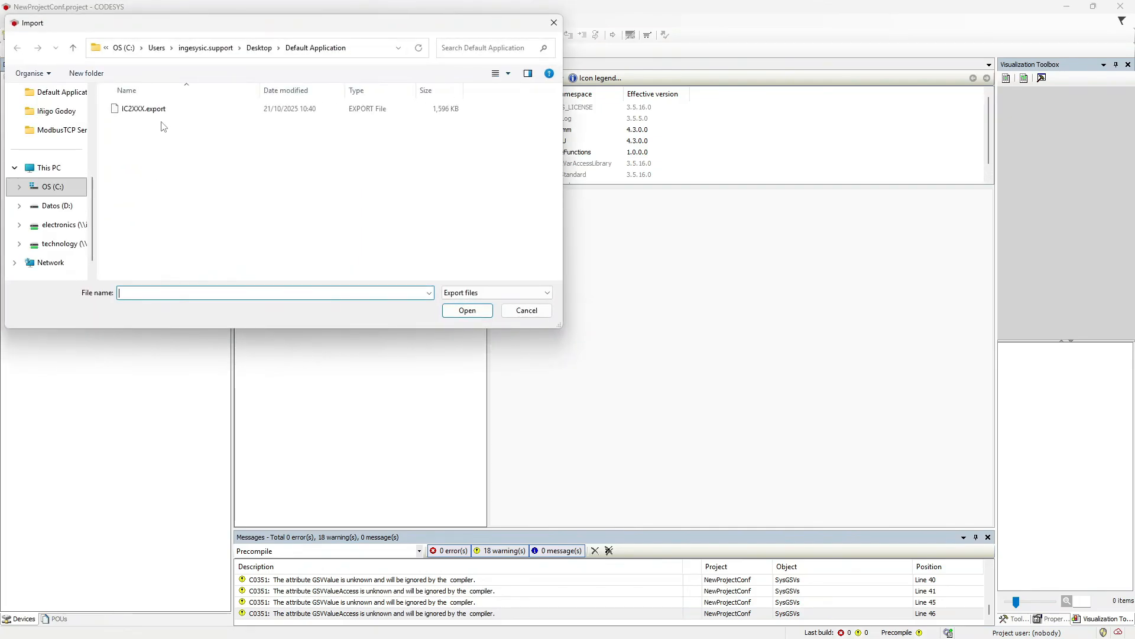
{"action": "left_click", "coordinate": [166, 113]}
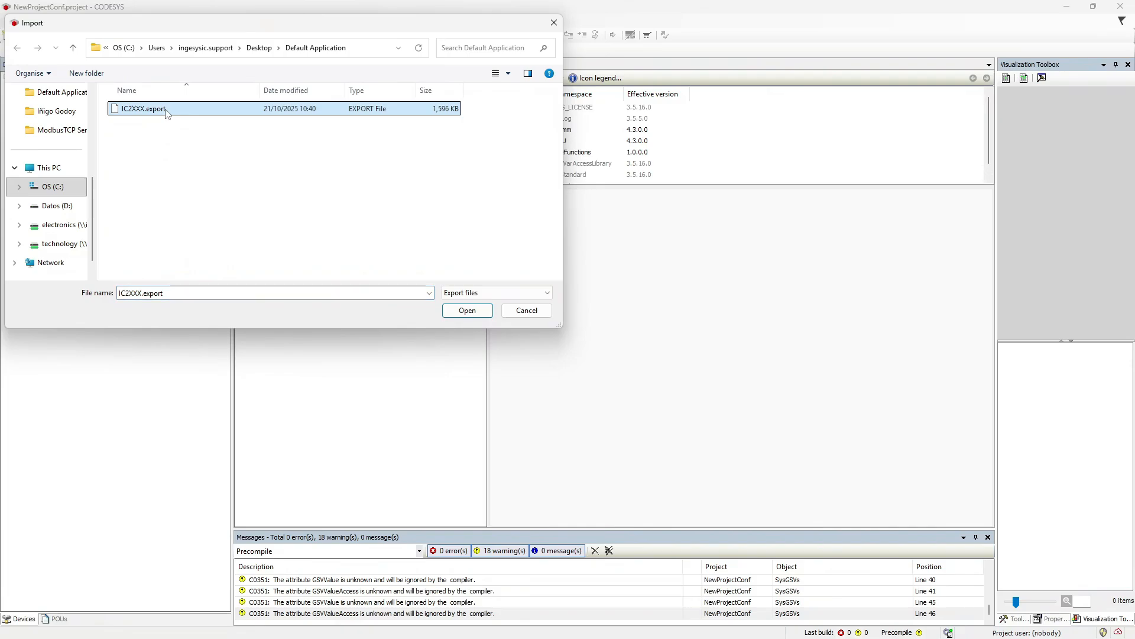
{"action": "left_click", "coordinate": [464, 310]}
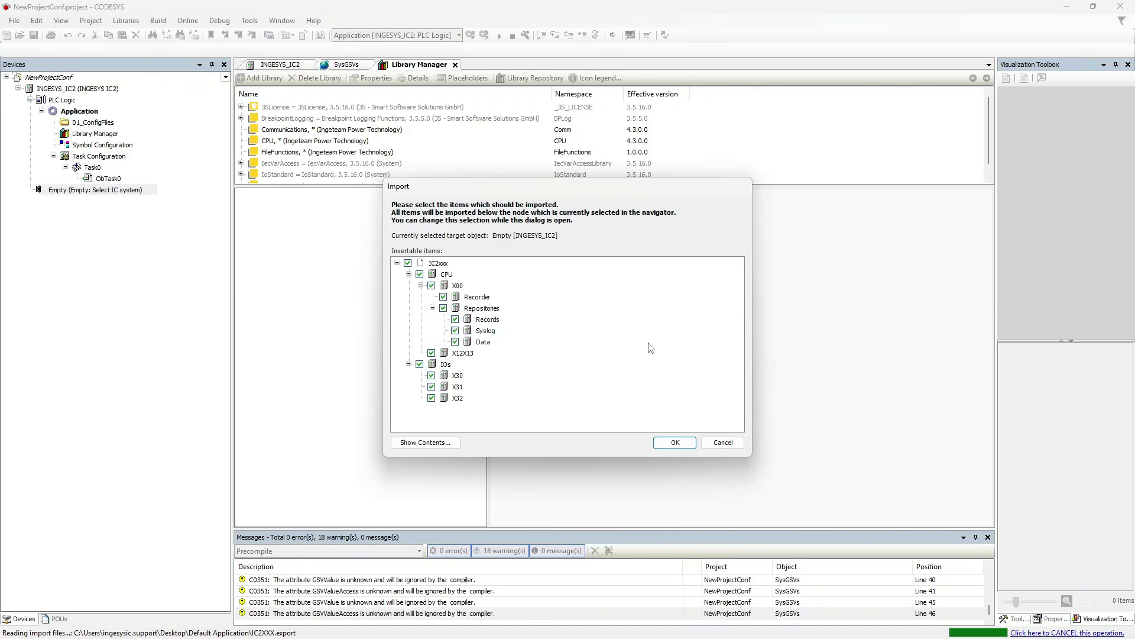
{"action": "left_click", "coordinate": [689, 445]}
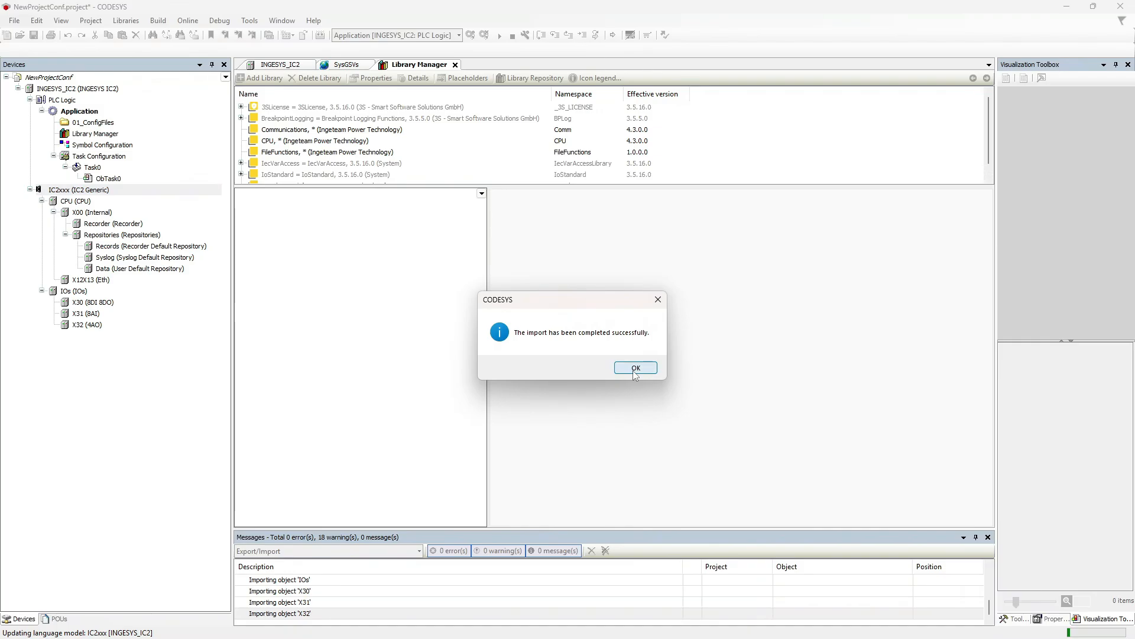
{"action": "left_click", "coordinate": [635, 369]}
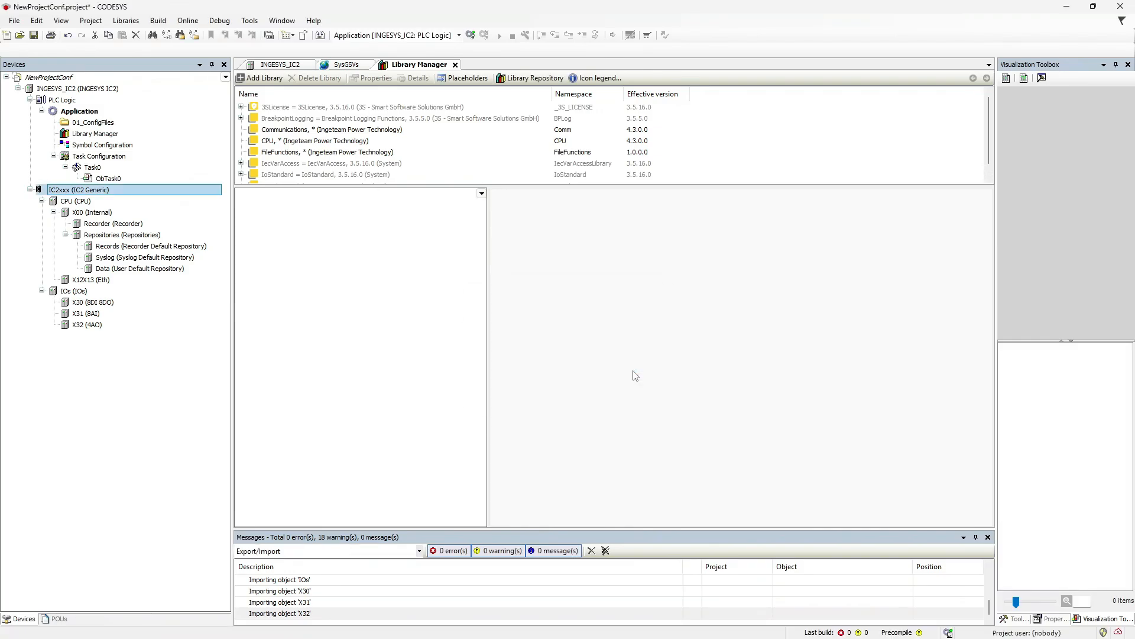
{"action": "double_click", "coordinate": [87, 204]}
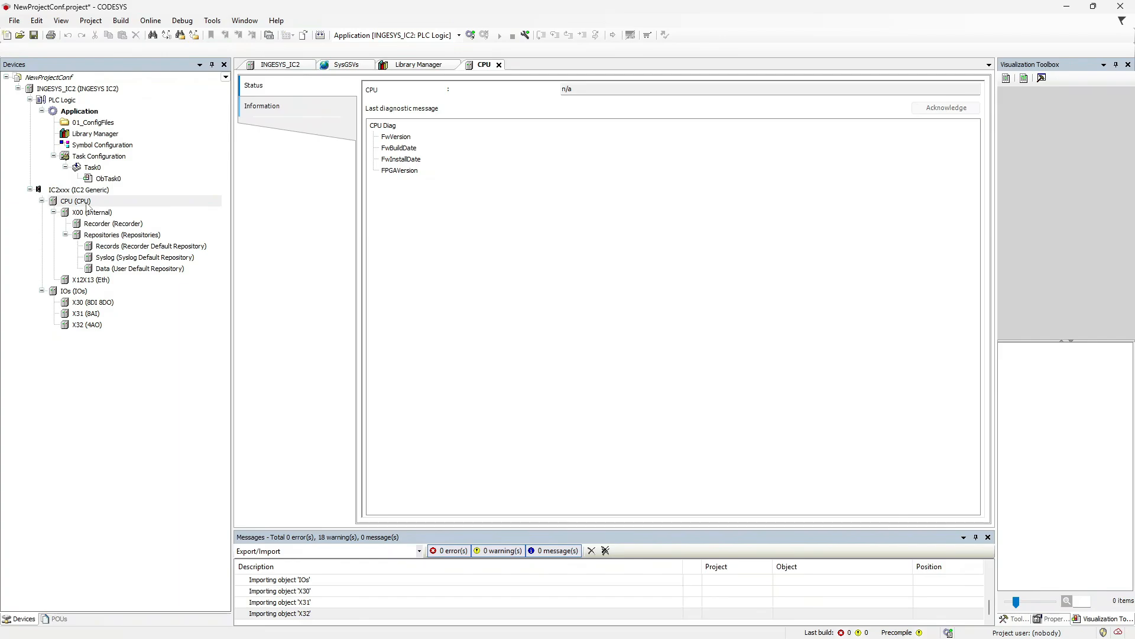
Select the IOs module group, then show the project's POUs list.
{"action": "left_click", "coordinate": [79, 292]}
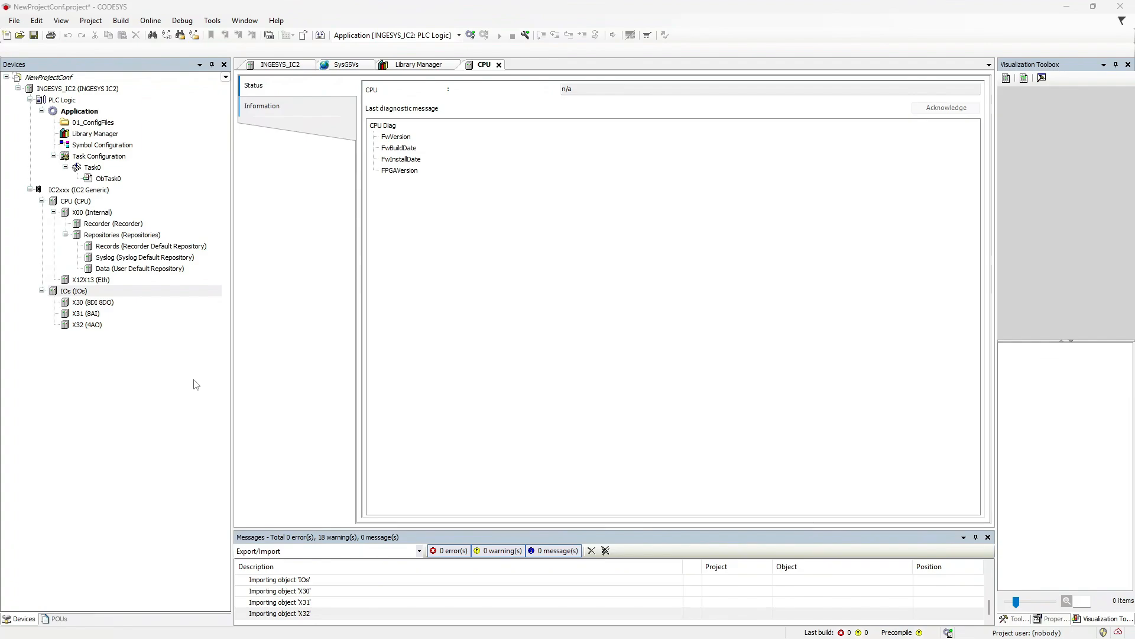
{"action": "left_click", "coordinate": [59, 619]}
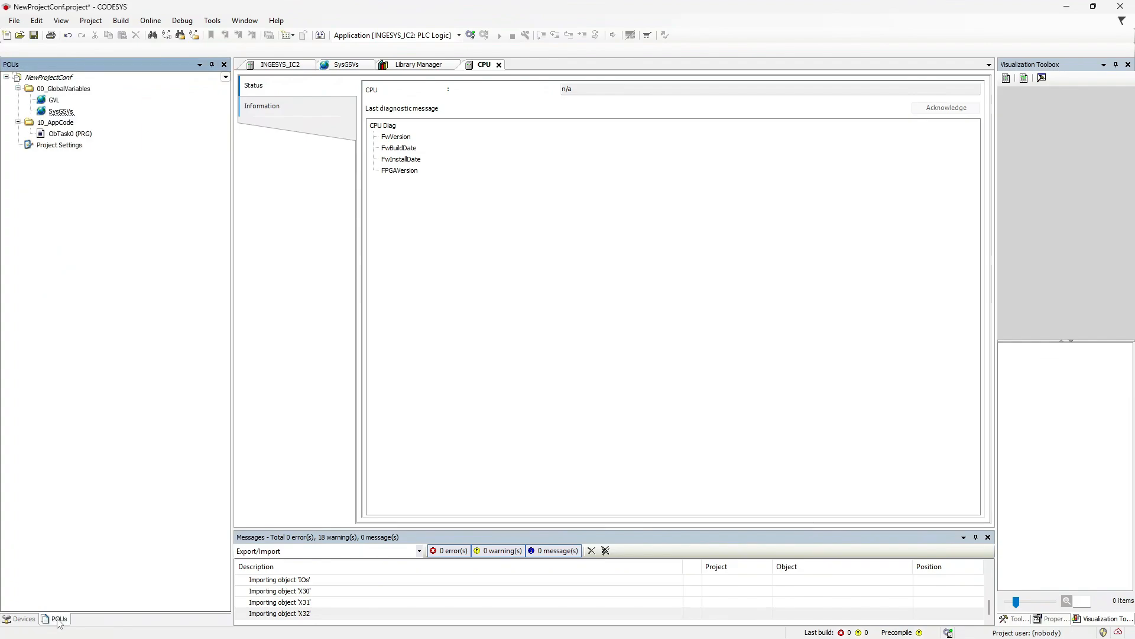
In GVL, declare xDI00 : BOOL and paste declarations through rAO03, then show the device tree.
{"action": "double_click", "coordinate": [56, 101]}
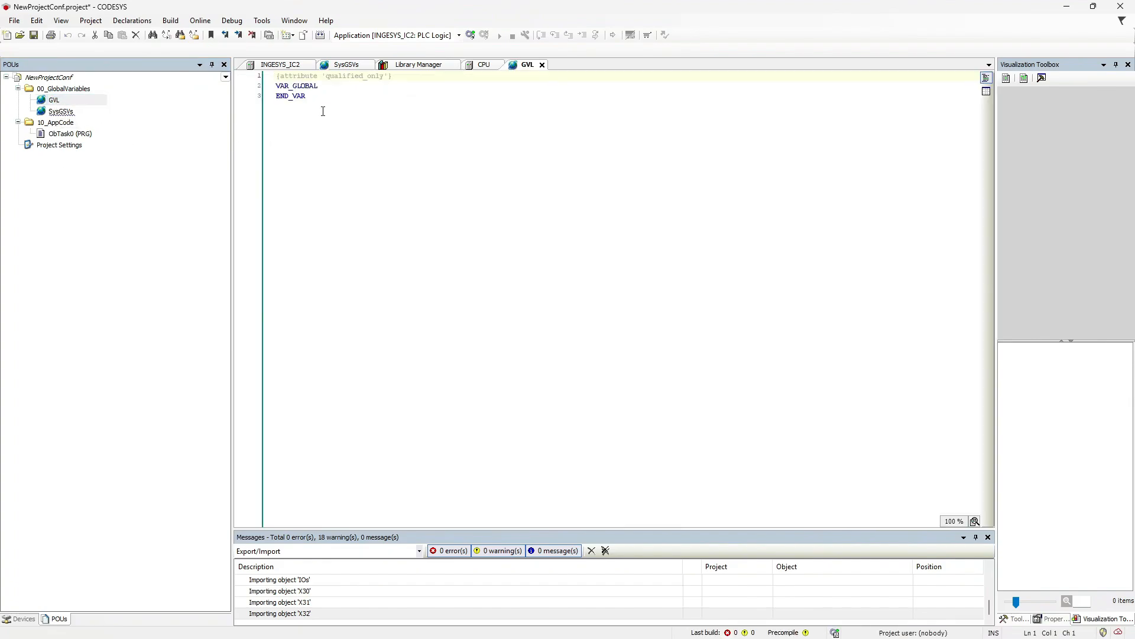
{"action": "left_click", "coordinate": [340, 87]}
{"action": "key", "text": "Return"}
{"action": "key", "text": "Return"}
{"action": "key", "text": "Return"}
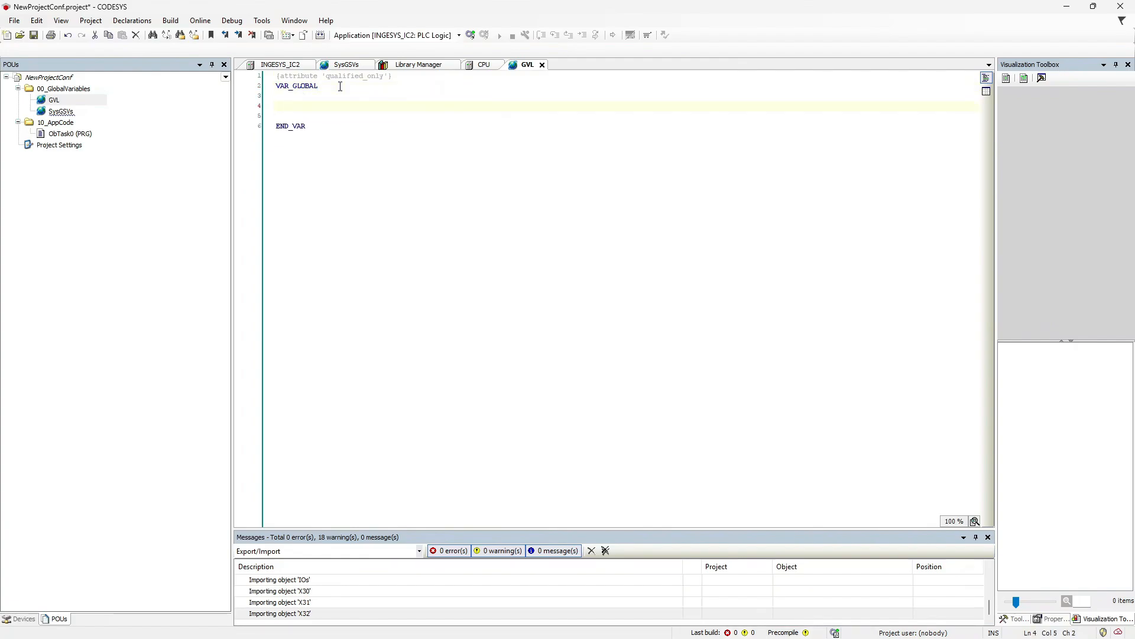
{"action": "type", "text": "xDI00"}
{"action": "key", "text": "Tab"}
{"action": "key", "text": "Tab"}
{"action": "type", "text": ": BOOL;"}
{"action": "type", "text": "xDI01\t\t: BOOL; \txDI02\t\t: BOOL; \txDI03\t\t: BOOL; \txDI04\t\t: BOOL; \txDI05\t\t: BOOL; \txDI06\t\t: BOOL; \txDI07\t\t: BOOL;  \txDO00\t\t: BOOL; \txDO01\t\t: BOOL; \txDO02\t\t: BOOL; \txDO03\t\t: BOOL; \txDO04\t\t: BOOL; \txDO05\t\t: BOOL; \txDO06\t\t: BOOL; \txDO07\t\t: BOOL;  \trAI00\t\t: REAL; \trAI01\t\t: REAL; \trAI02\t\t: REAL; \trAI03\t\t: REAL; \trAI04\t\t: REAL; \trAI05\t\t: REAL; \trAI06\t\t: REAL; \trAI07\t\t: REAL;  \trAO00\t\t: REAL; \trAO01\t\t: REAL; \trAO02\t\t: REAL; \trAO03\t\t: REAL;"}
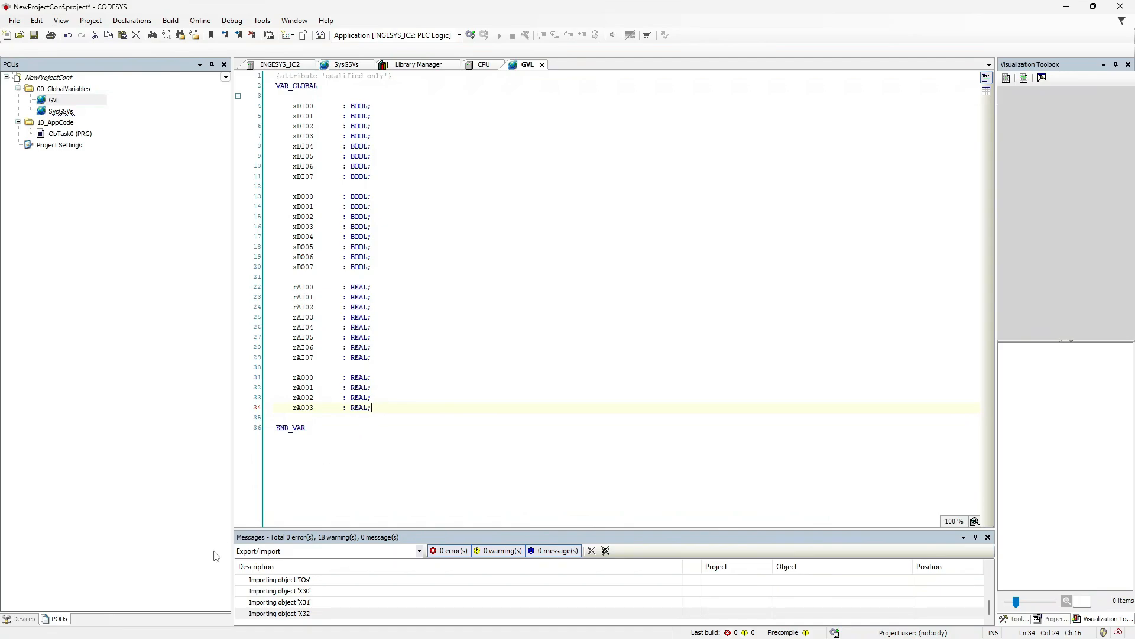
{"action": "left_click", "coordinate": [21, 618]}
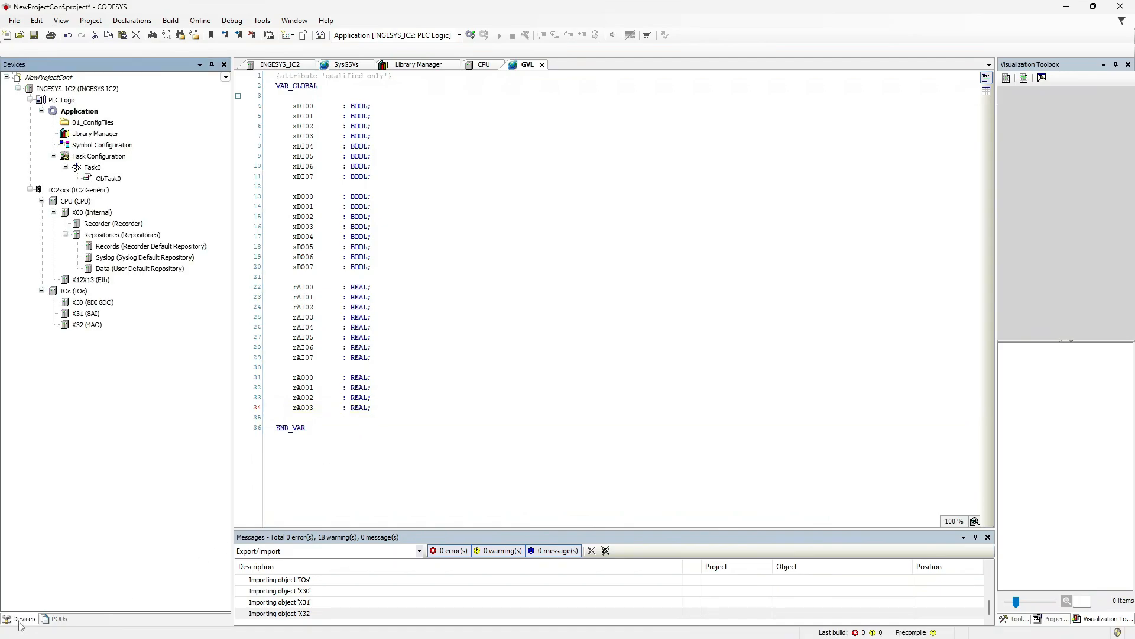
Open X30's I/O mapping page with the Input and Output channel folders expanded.
{"action": "double_click", "coordinate": [107, 305]}
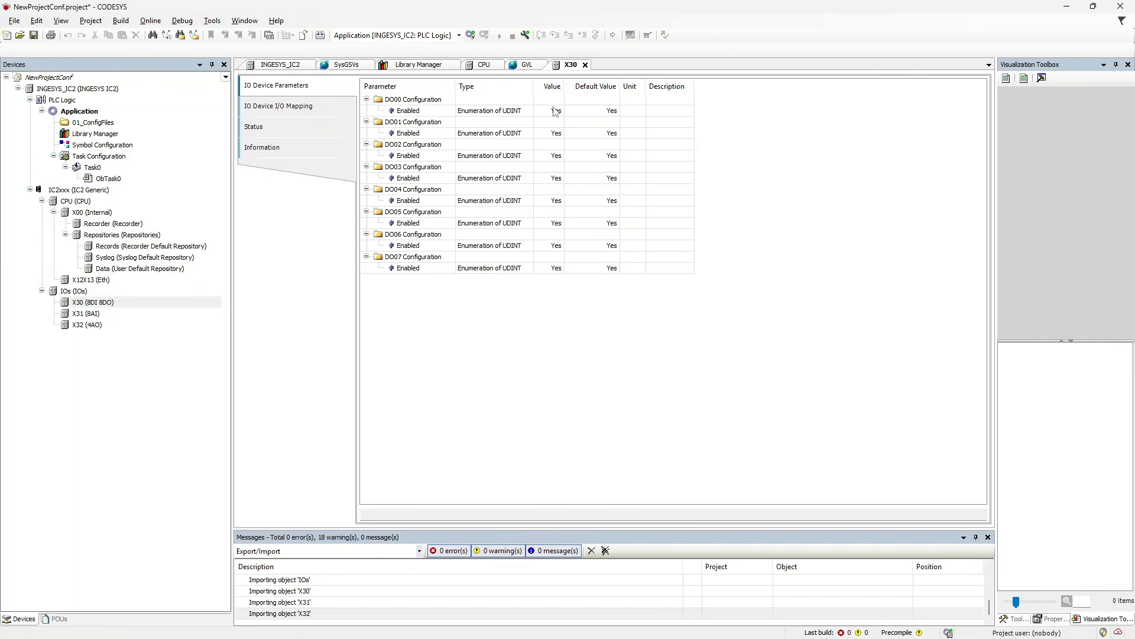
{"action": "double_click", "coordinate": [556, 111]}
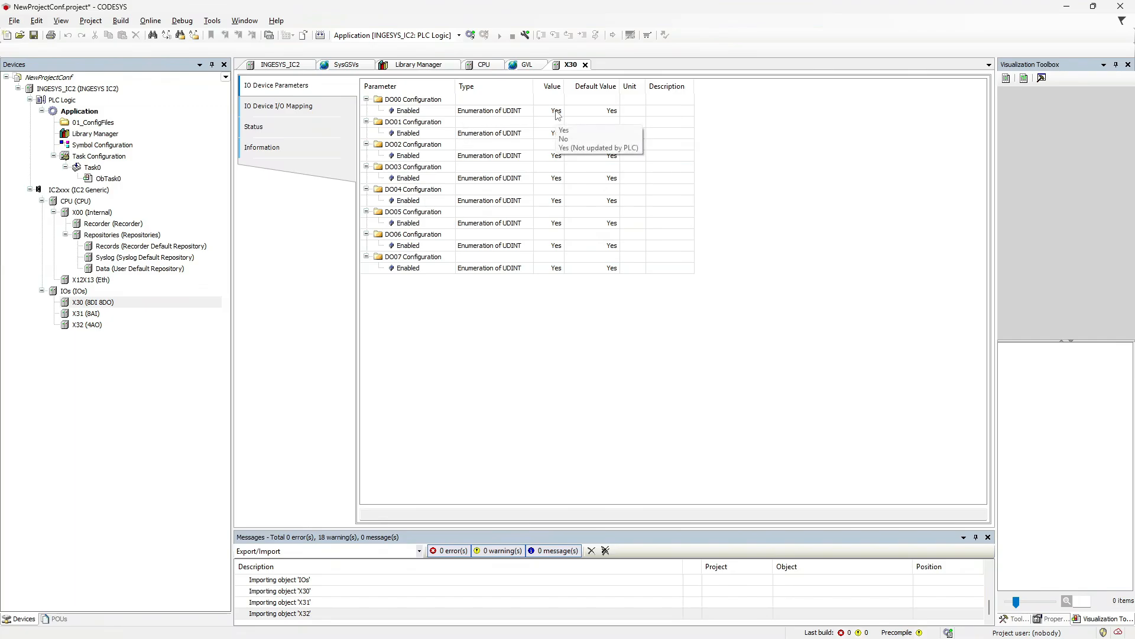
{"action": "left_click", "coordinate": [305, 107]}
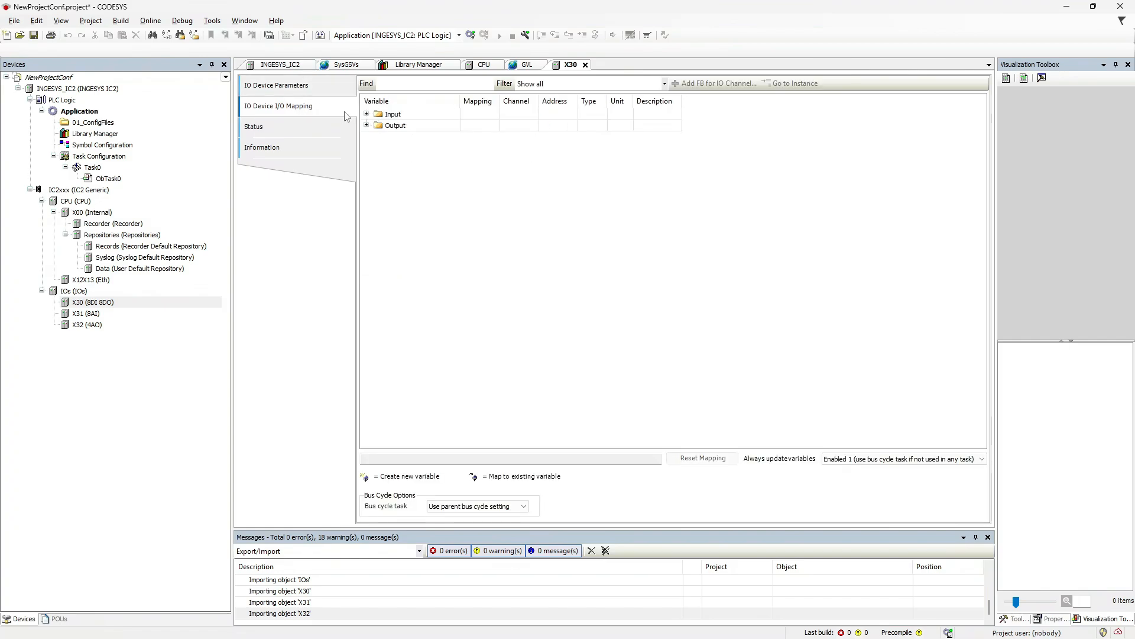
{"action": "left_click", "coordinate": [366, 113]}
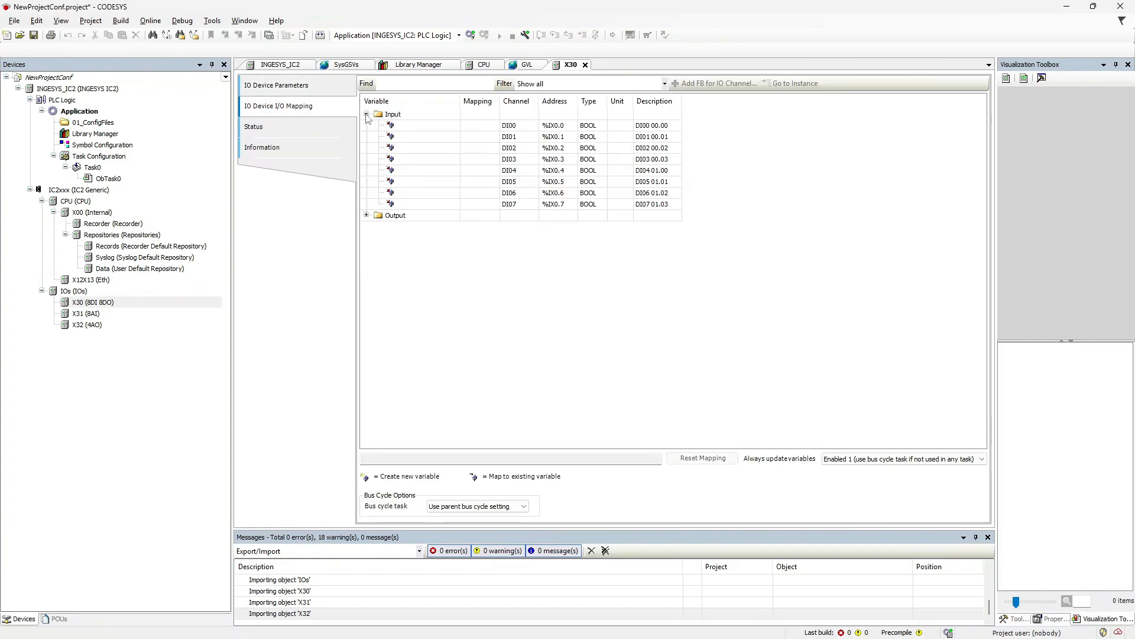
{"action": "left_click", "coordinate": [367, 216]}
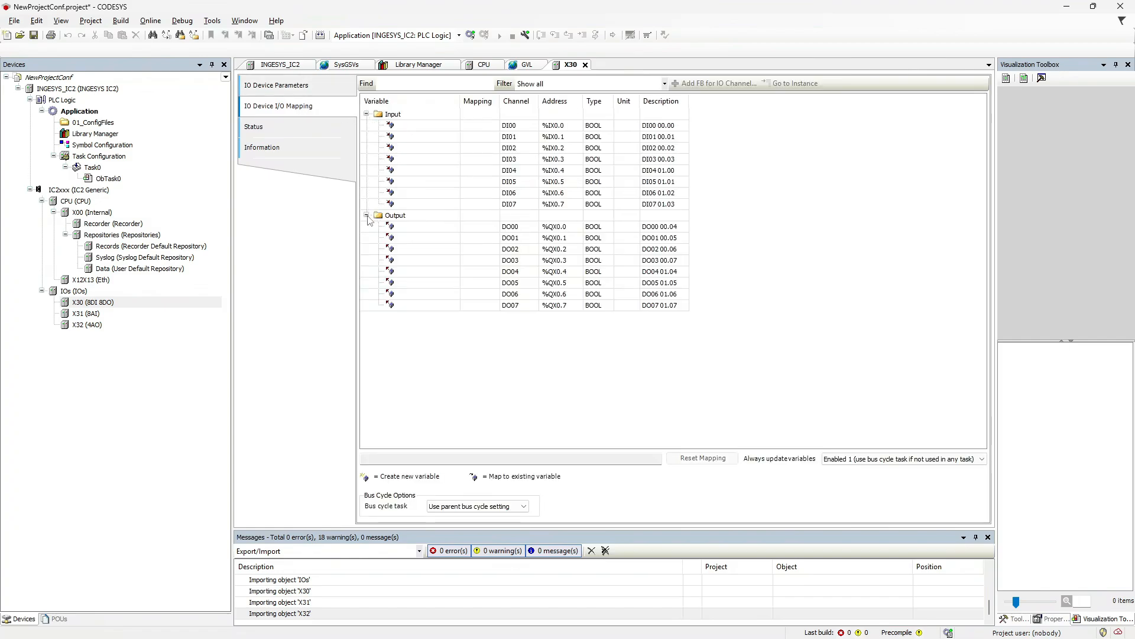
{"action": "left_click", "coordinate": [456, 126]}
{"action": "left_click", "coordinate": [456, 125]}
Map X30 channel DI00 to Application.GVL.xDI00 via the Input Assistant.
{"action": "left_click", "coordinate": [456, 125]}
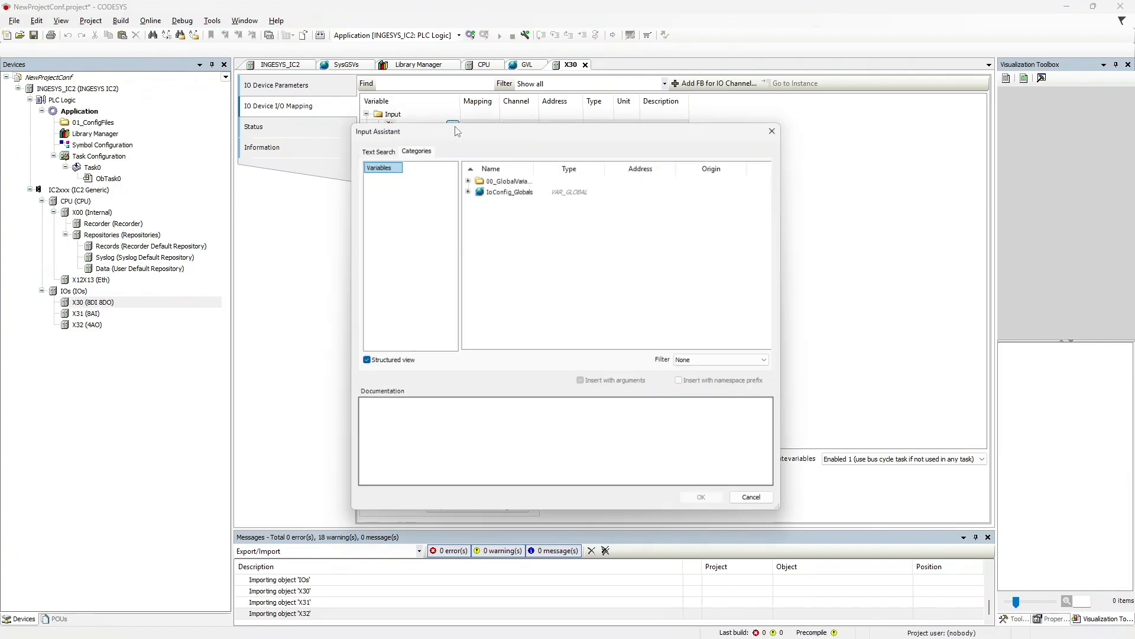
{"action": "left_click", "coordinate": [466, 175]}
{"action": "left_click", "coordinate": [477, 187]}
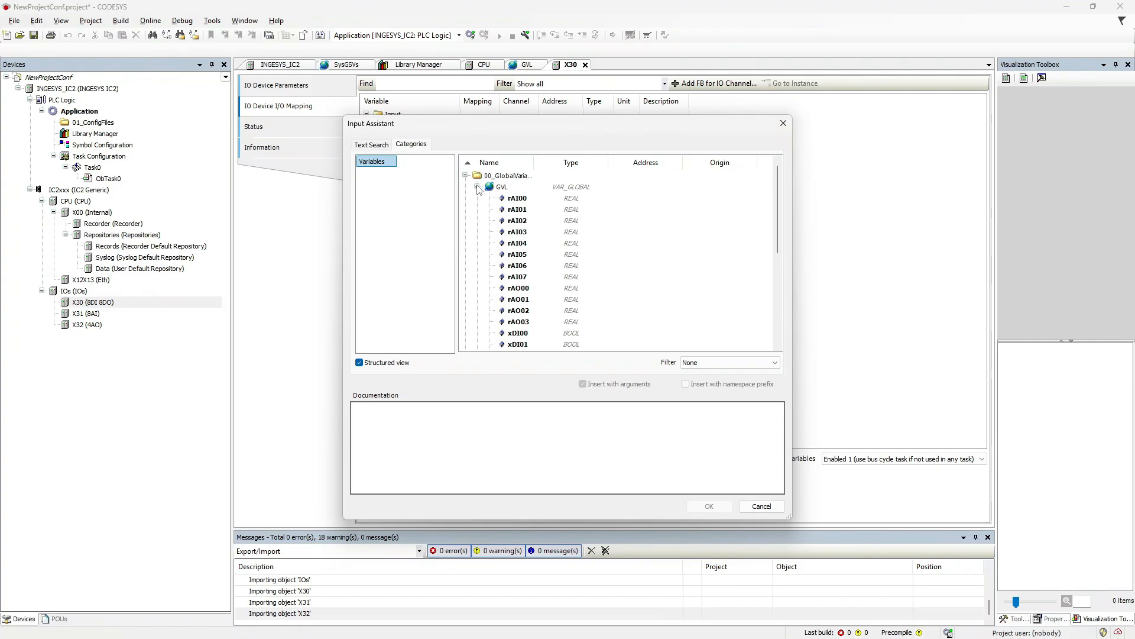
{"action": "scroll", "coordinate": [562, 239], "scroll_direction": "down", "scroll_amount": 3}
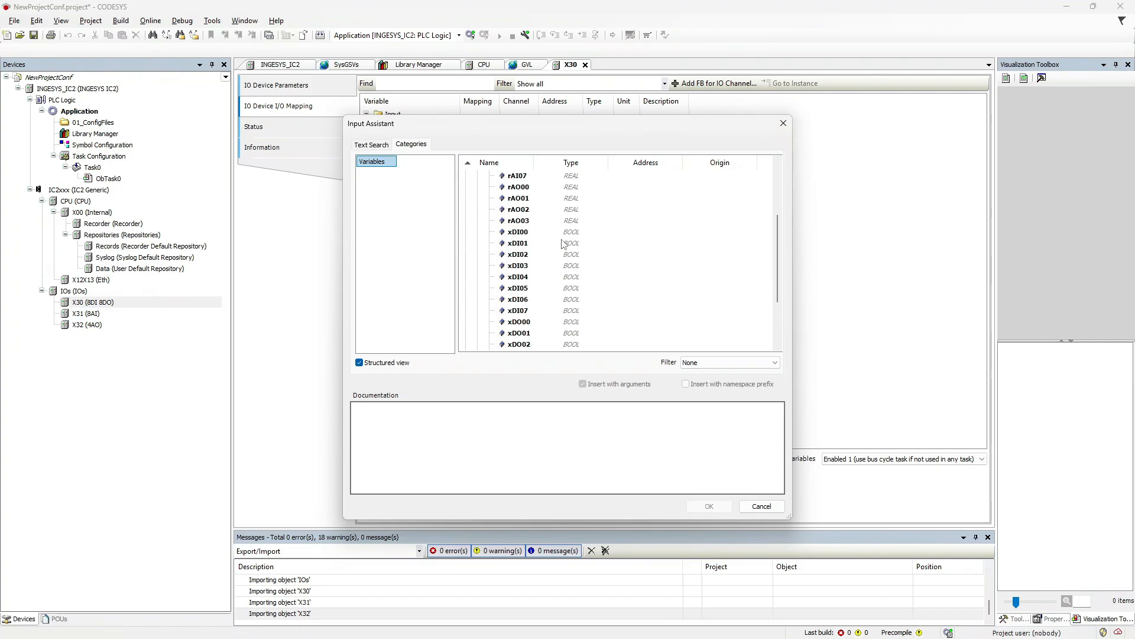
{"action": "left_click", "coordinate": [525, 233]}
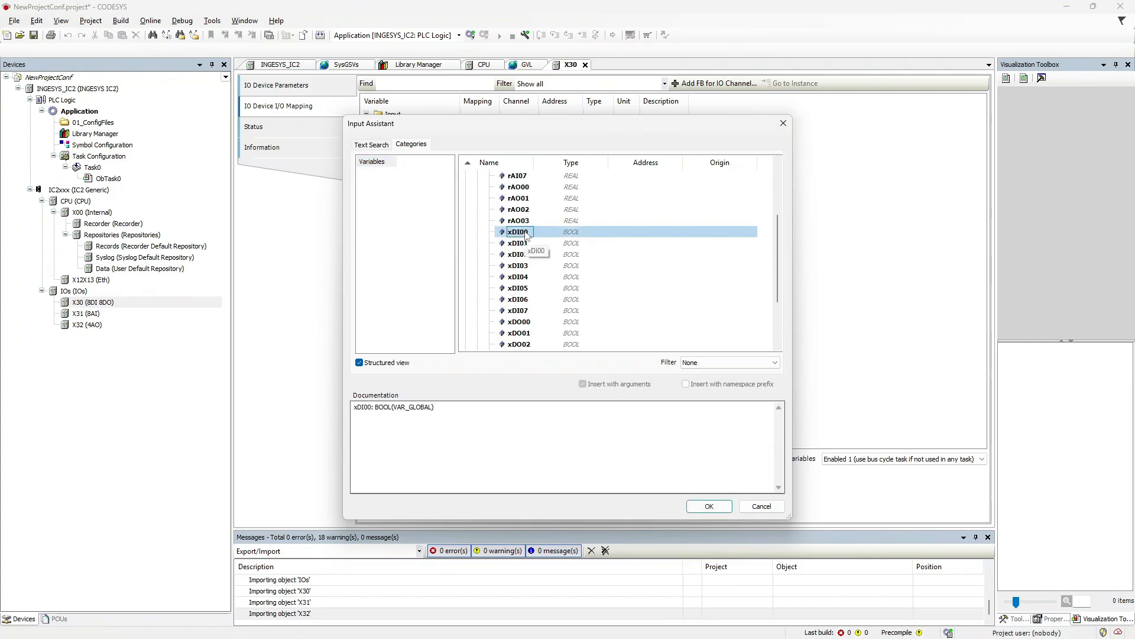
{"action": "left_click", "coordinate": [709, 507]}
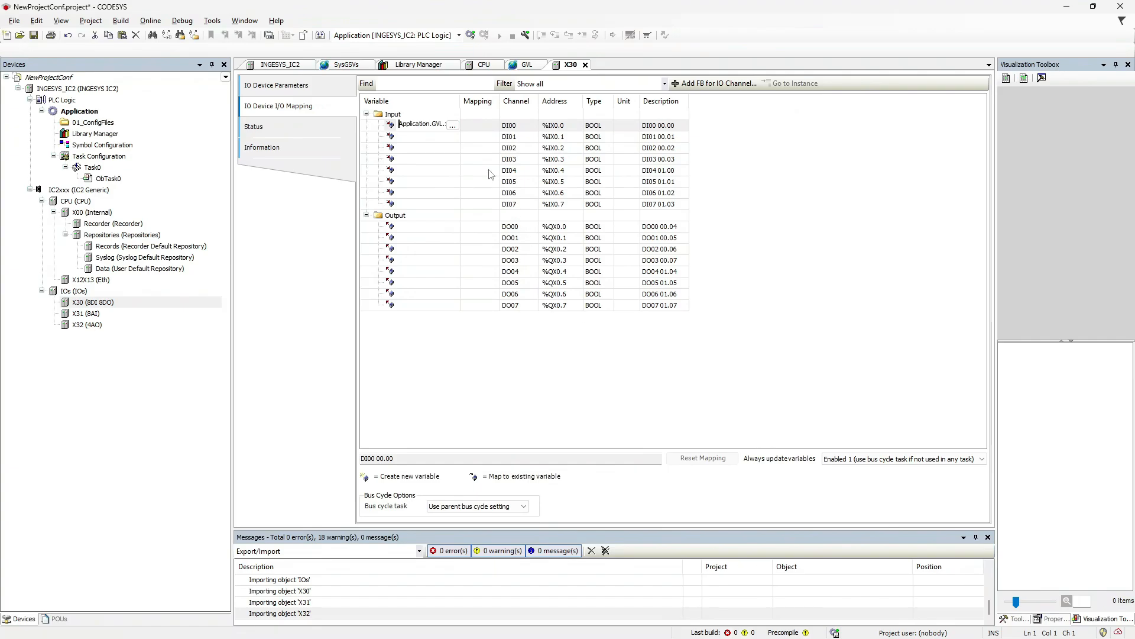
Set X30's bus cycle task to Task0, always update variables, then view its Status page.
{"action": "left_click_drag", "start_coordinate": [463, 99], "coordinate": [499, 100]}
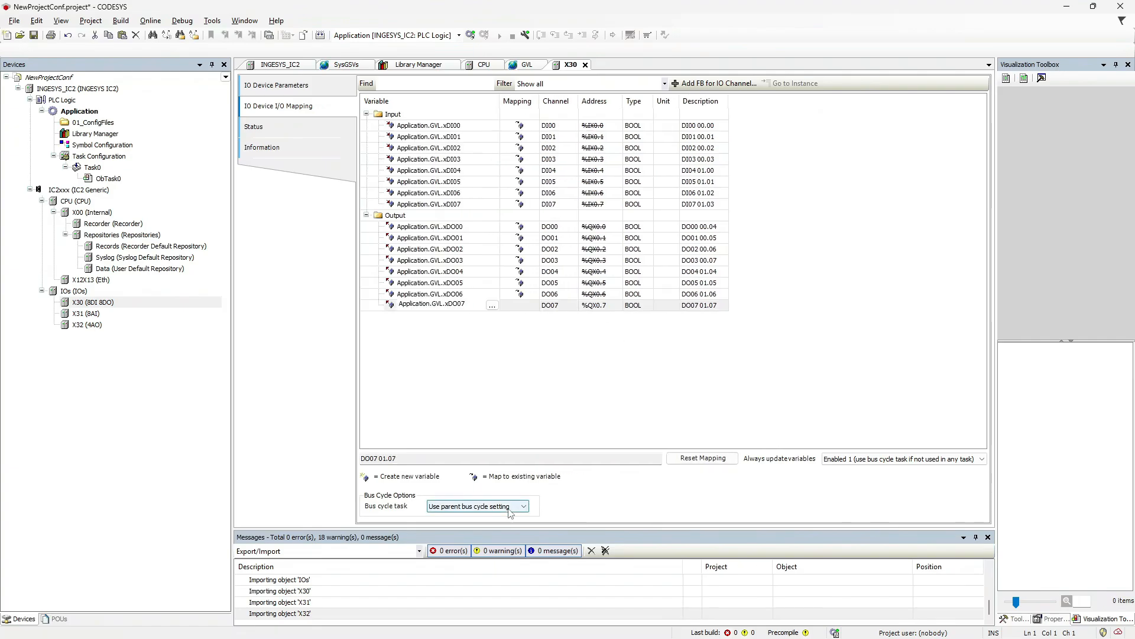
{"action": "left_click", "coordinate": [509, 509]}
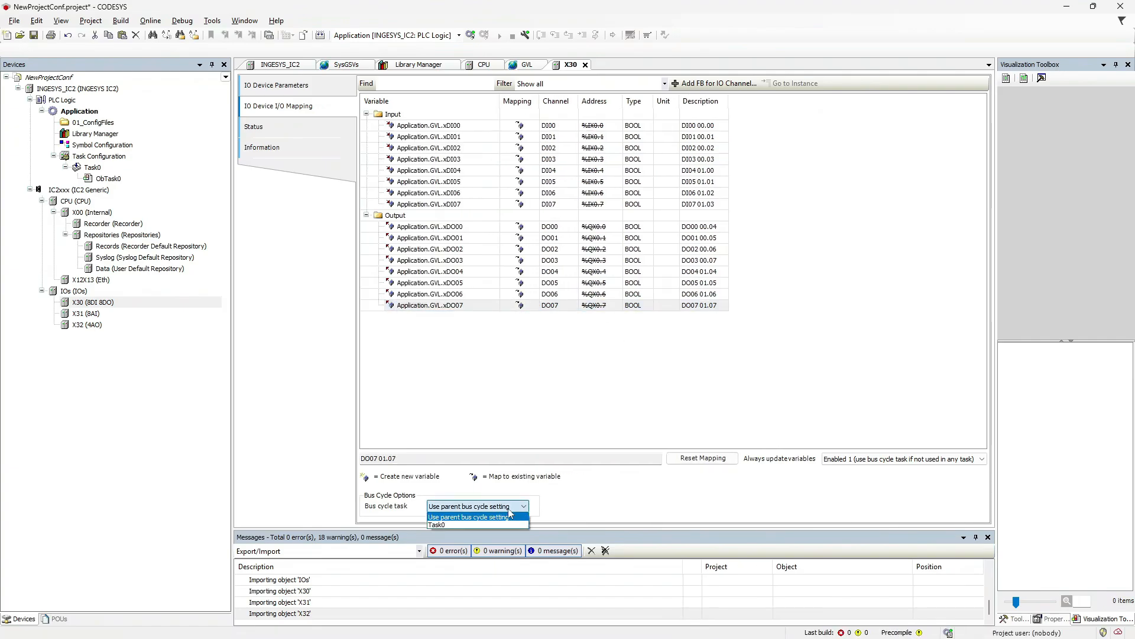
{"action": "left_click", "coordinate": [484, 525]}
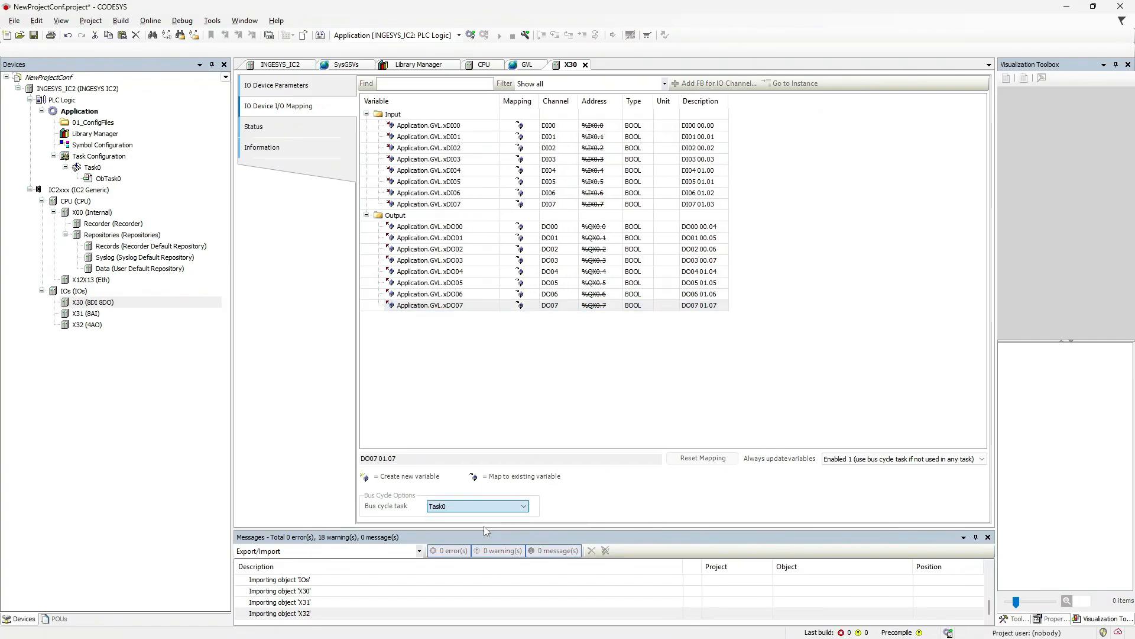
{"action": "left_click", "coordinate": [868, 463]}
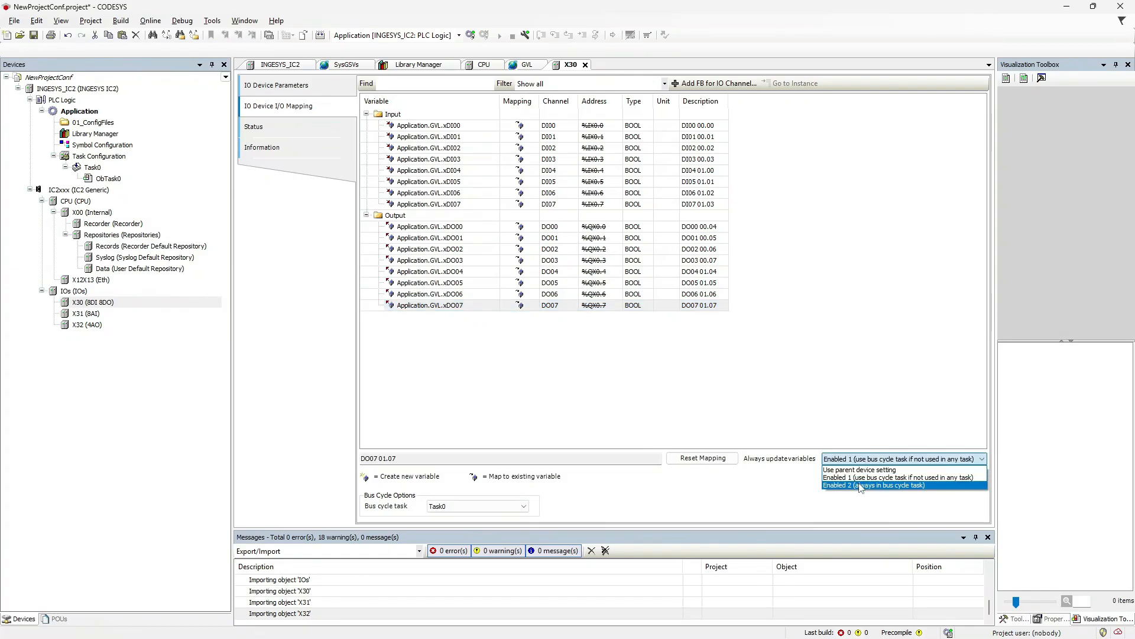
{"action": "left_click", "coordinate": [859, 485]}
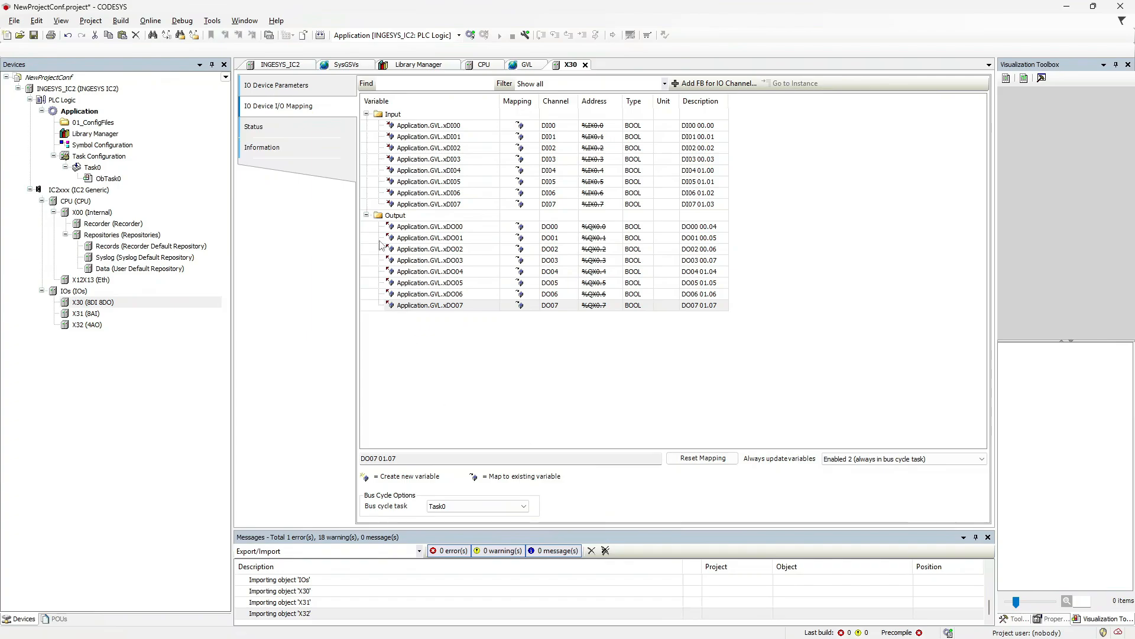
{"action": "left_click", "coordinate": [275, 129]}
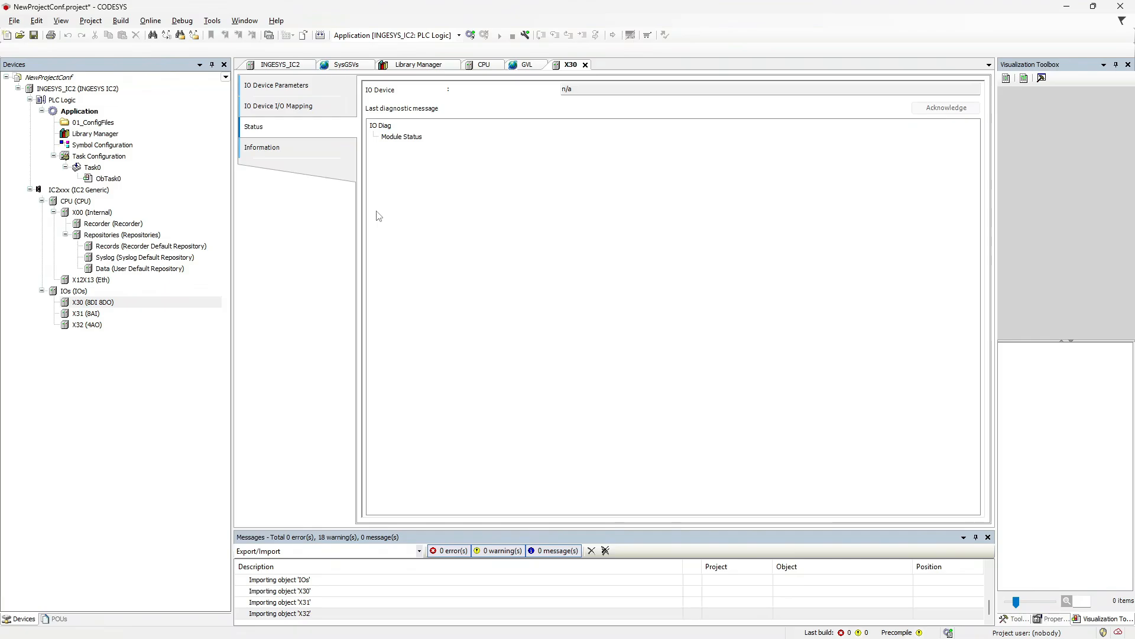
On the X31 8AI module, set the AI02 and AI03 ranges to -20..+20 mA.
{"action": "double_click", "coordinate": [89, 315]}
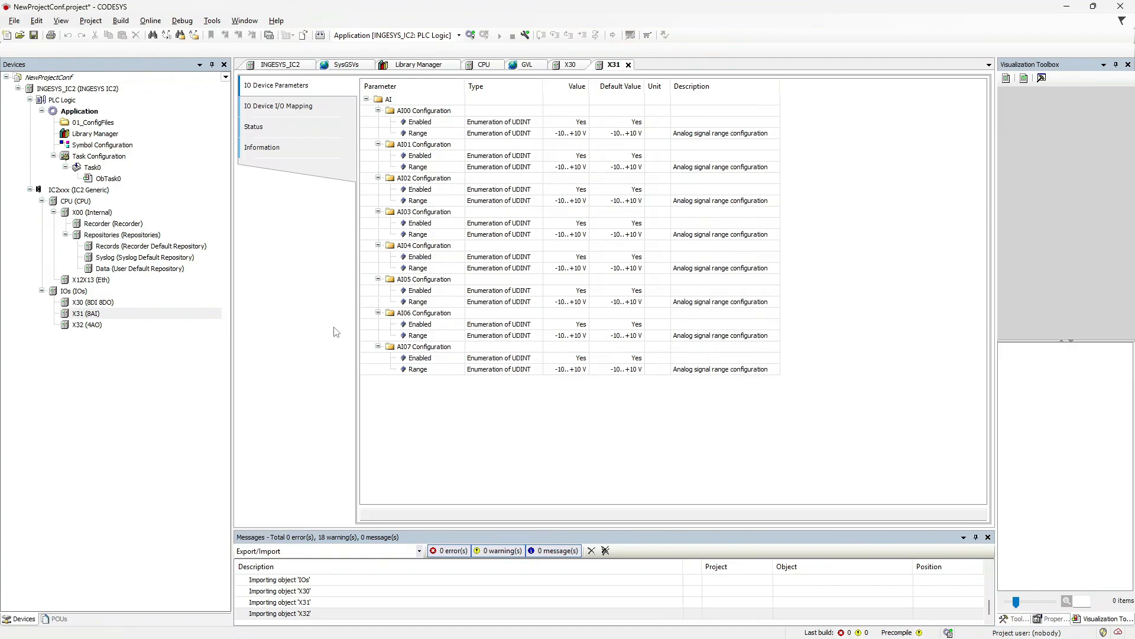
{"action": "left_click", "coordinate": [585, 202]}
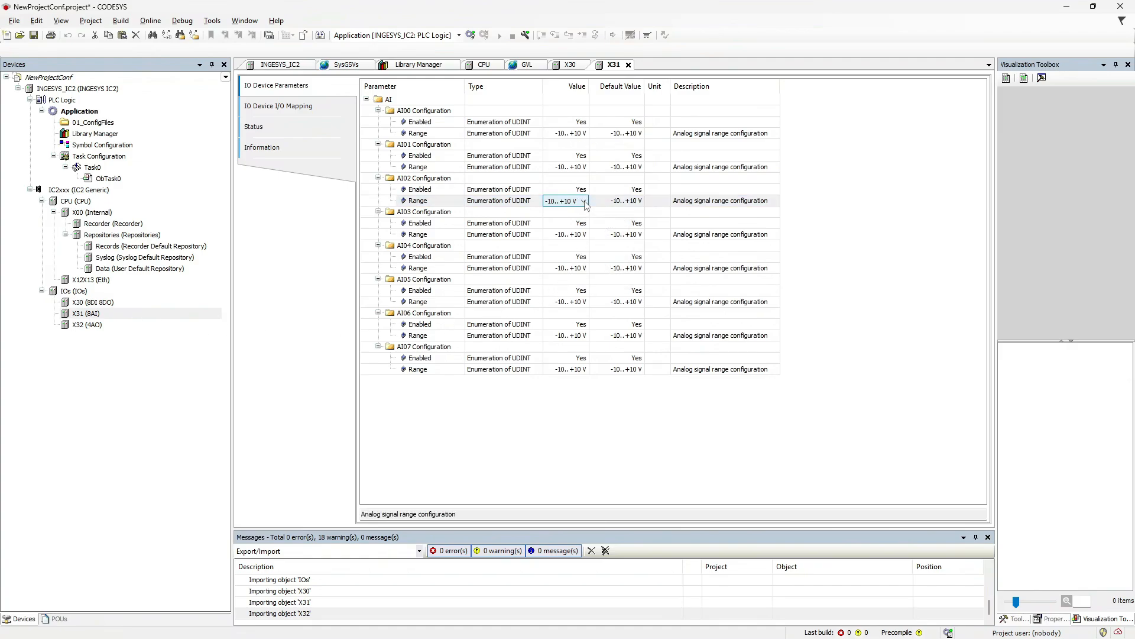
{"action": "left_click", "coordinate": [584, 201]}
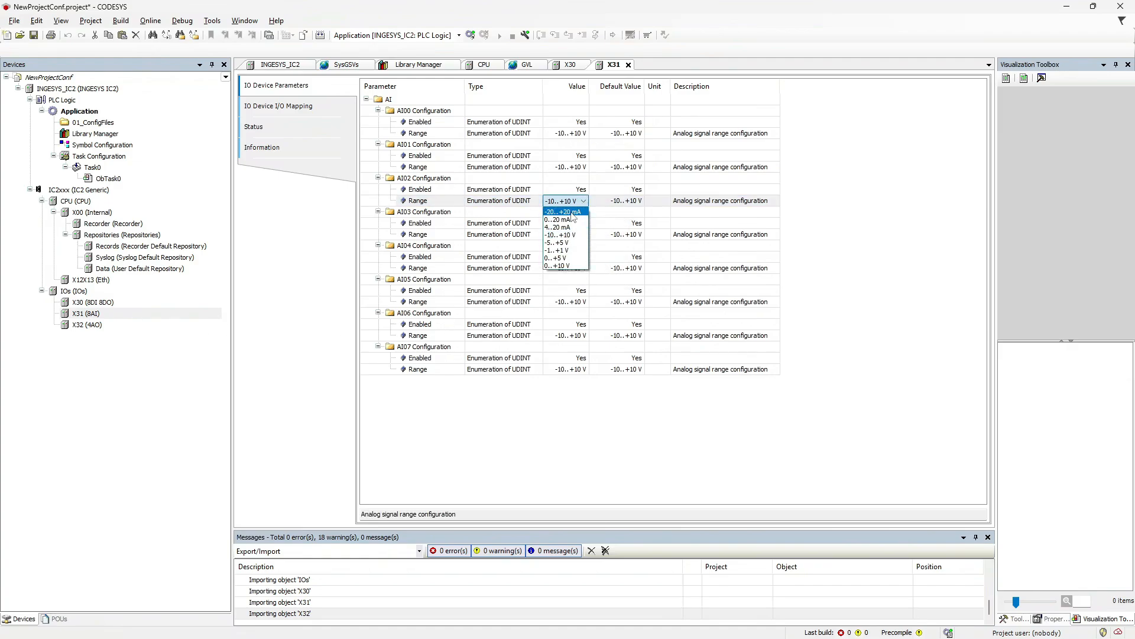
{"action": "left_click", "coordinate": [571, 212]}
{"action": "left_click", "coordinate": [588, 236]}
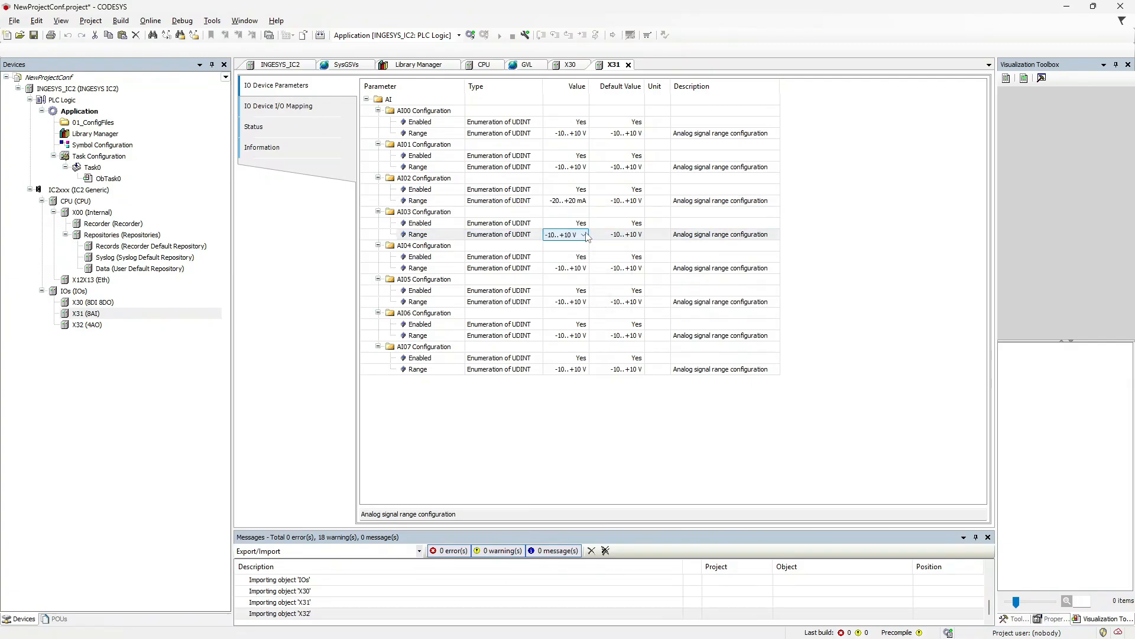
{"action": "left_click", "coordinate": [584, 236]}
{"action": "left_click", "coordinate": [582, 245]}
Disable analog input channels AI04, AI05, AI06 and AI07 on X31.
{"action": "left_click", "coordinate": [584, 260]}
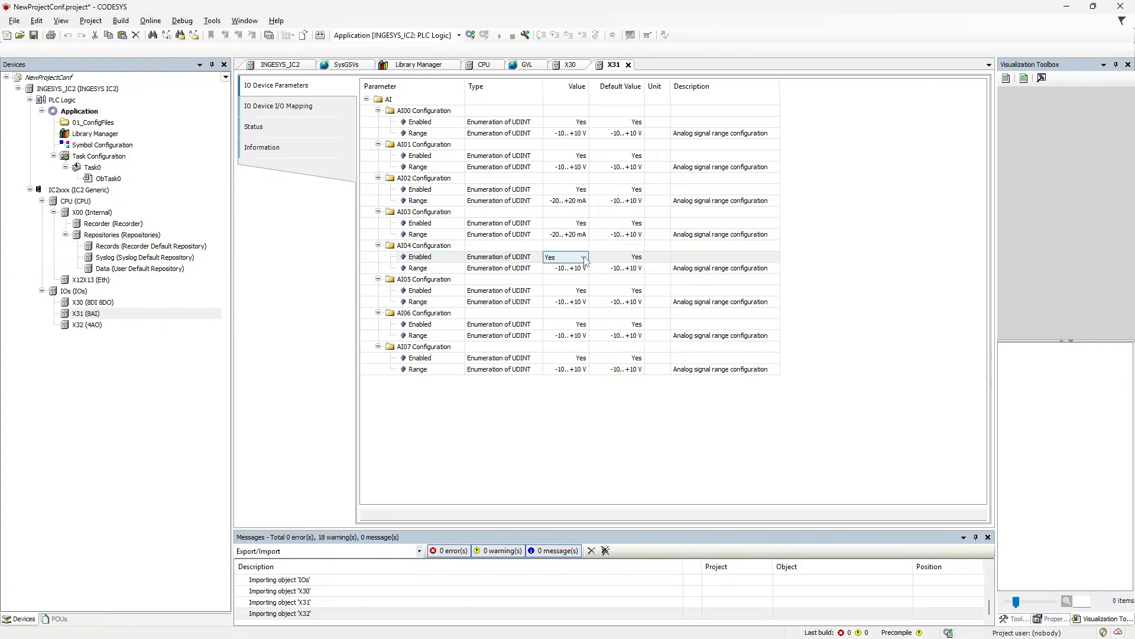
{"action": "left_click", "coordinate": [584, 258]}
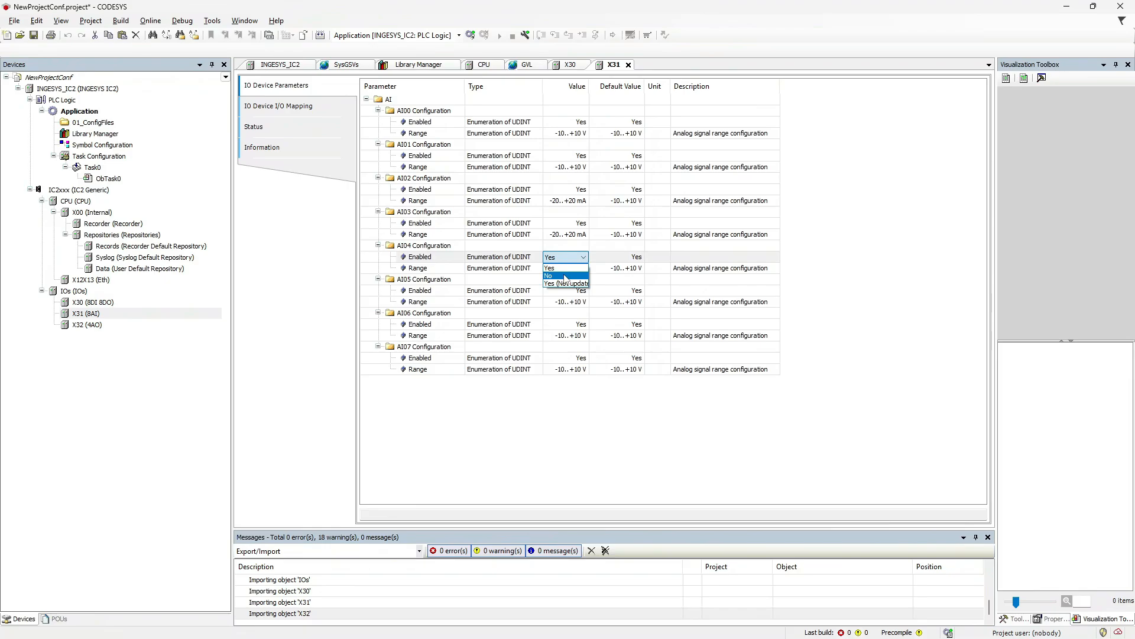
{"action": "left_click", "coordinate": [566, 277]}
{"action": "left_click", "coordinate": [583, 294]}
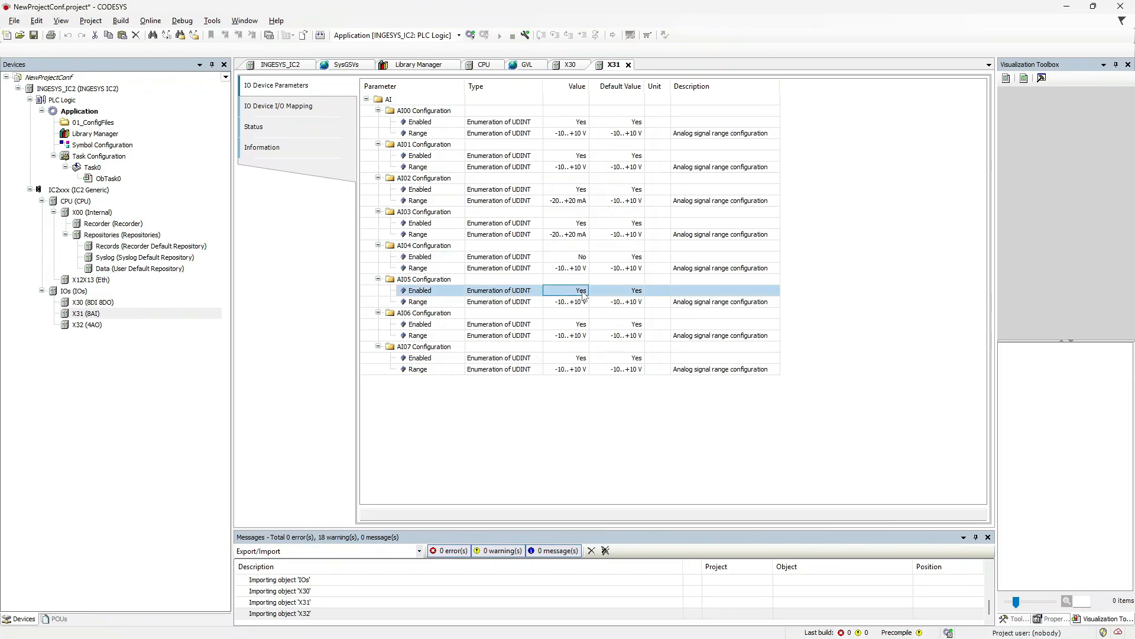
{"action": "left_click", "coordinate": [583, 294]}
{"action": "left_click", "coordinate": [571, 308]}
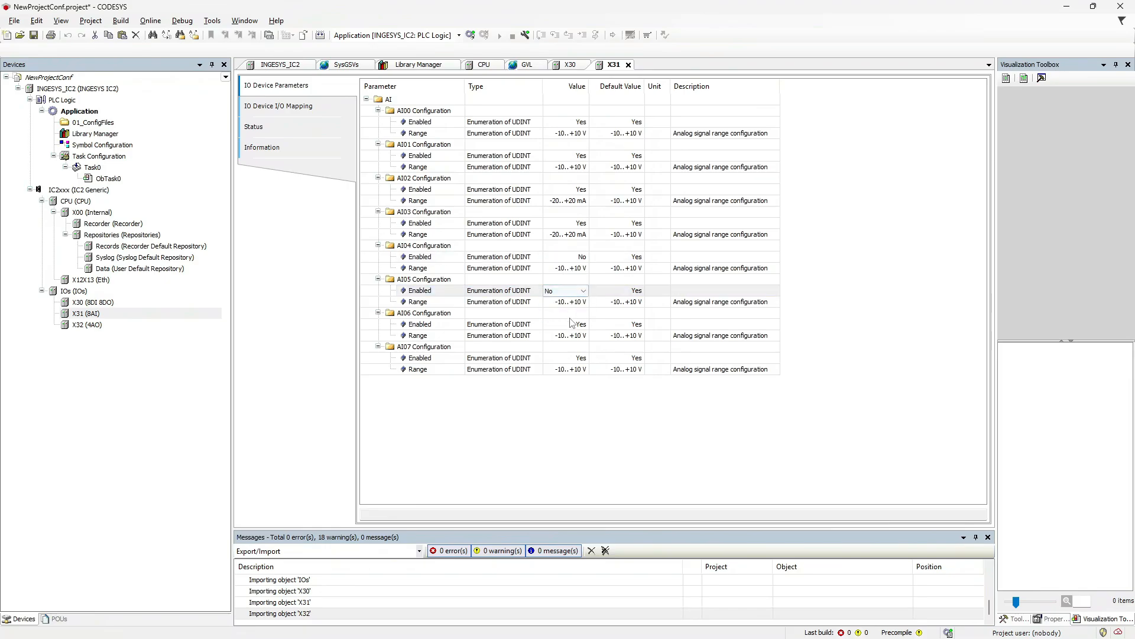
{"action": "double_click", "coordinate": [582, 329]}
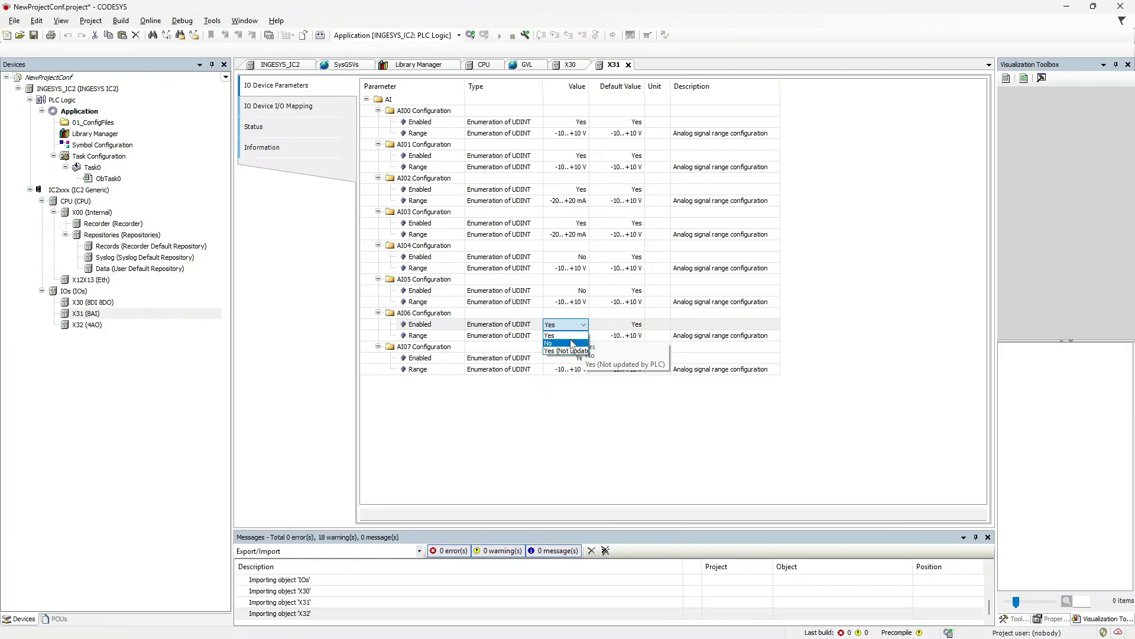
{"action": "left_click", "coordinate": [572, 344]}
{"action": "left_click", "coordinate": [583, 357]}
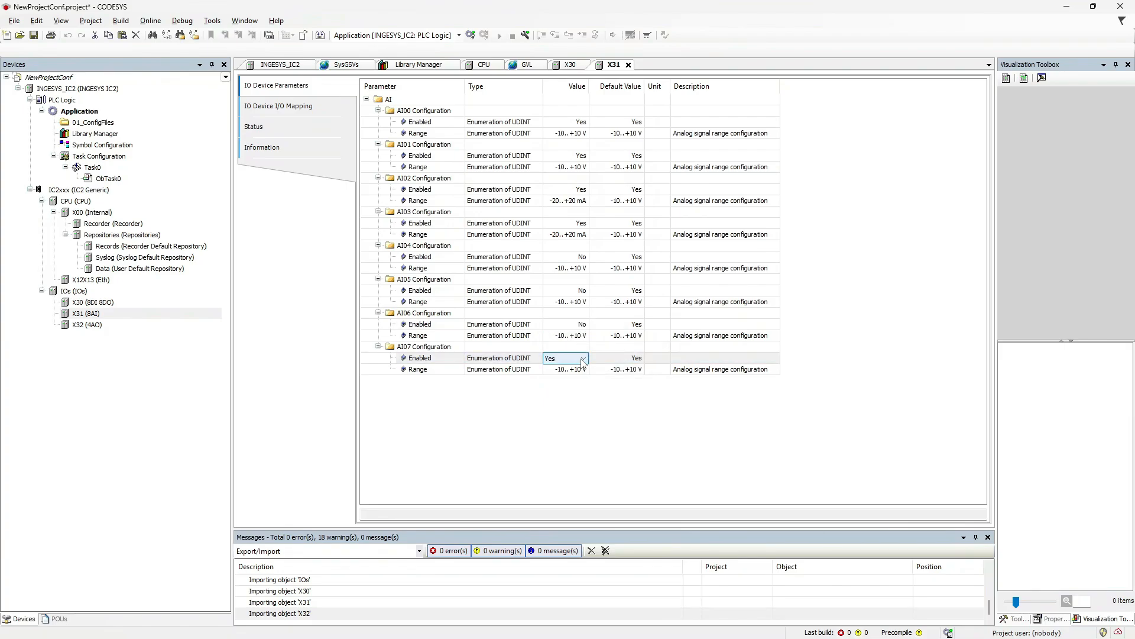
{"action": "left_click", "coordinate": [583, 358]}
{"action": "left_click", "coordinate": [577, 378]}
{"action": "left_click", "coordinate": [540, 436]}
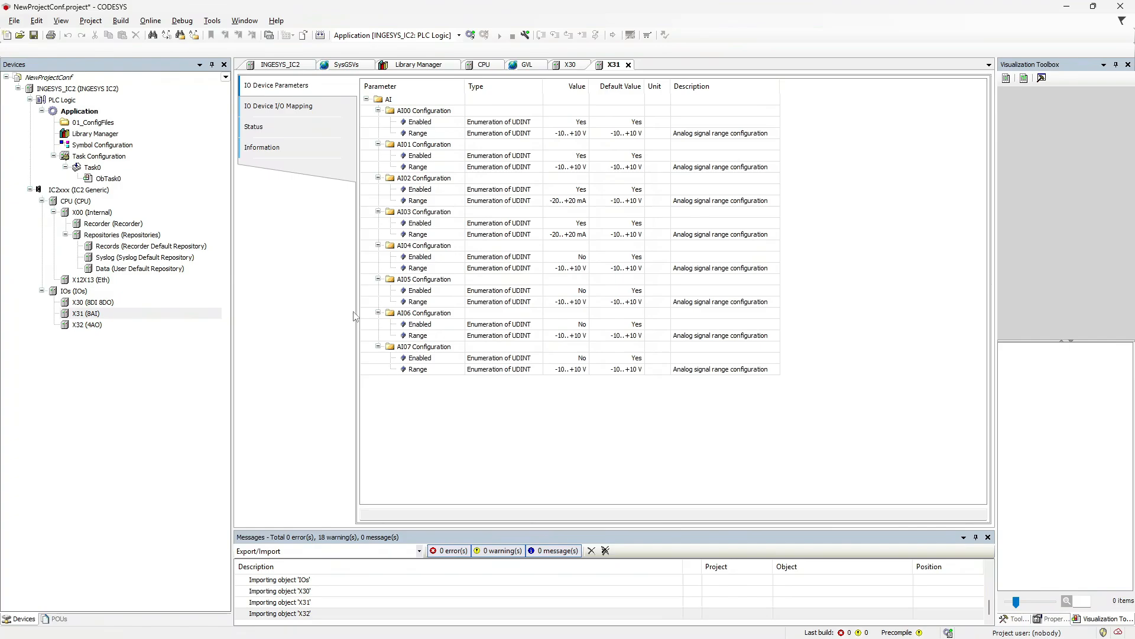
In X31's I/O Mapping, map inputs AI00–AI03 to GVL variables rAI00–rAI03.
{"action": "left_click", "coordinate": [304, 109]}
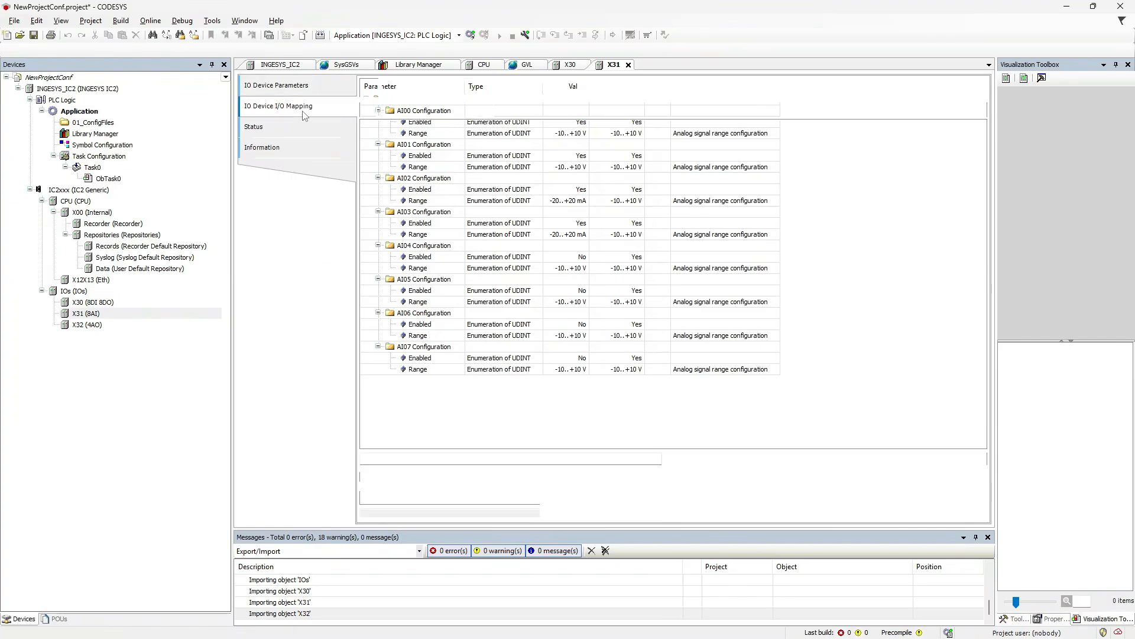
{"action": "left_click", "coordinate": [366, 114]}
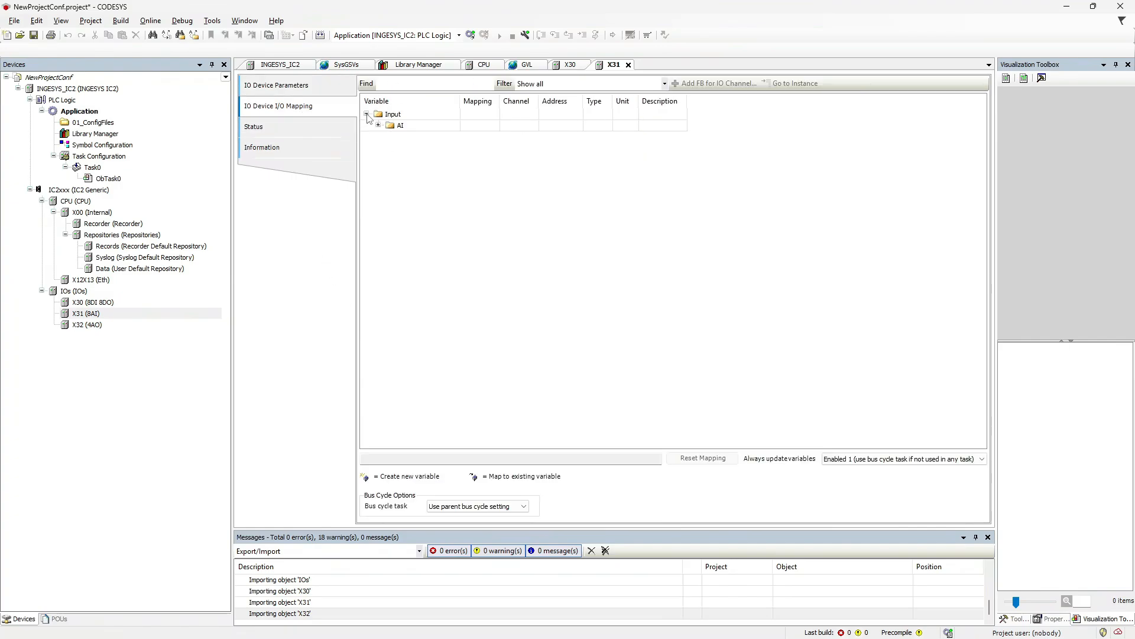
{"action": "left_click", "coordinate": [379, 126]}
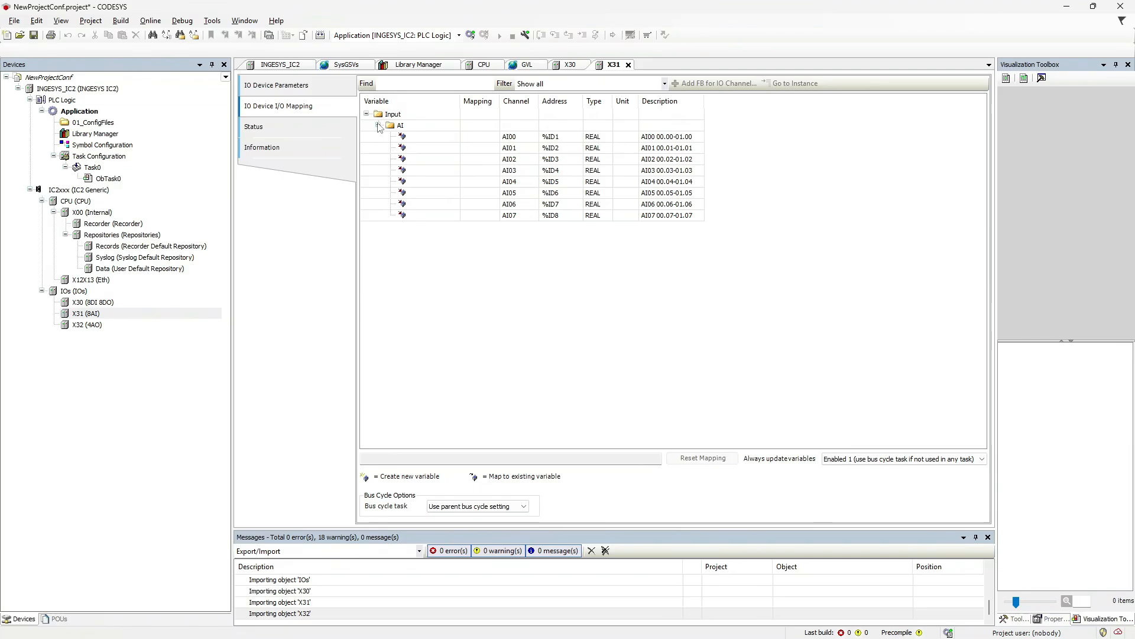
{"action": "double_click", "coordinate": [455, 140]}
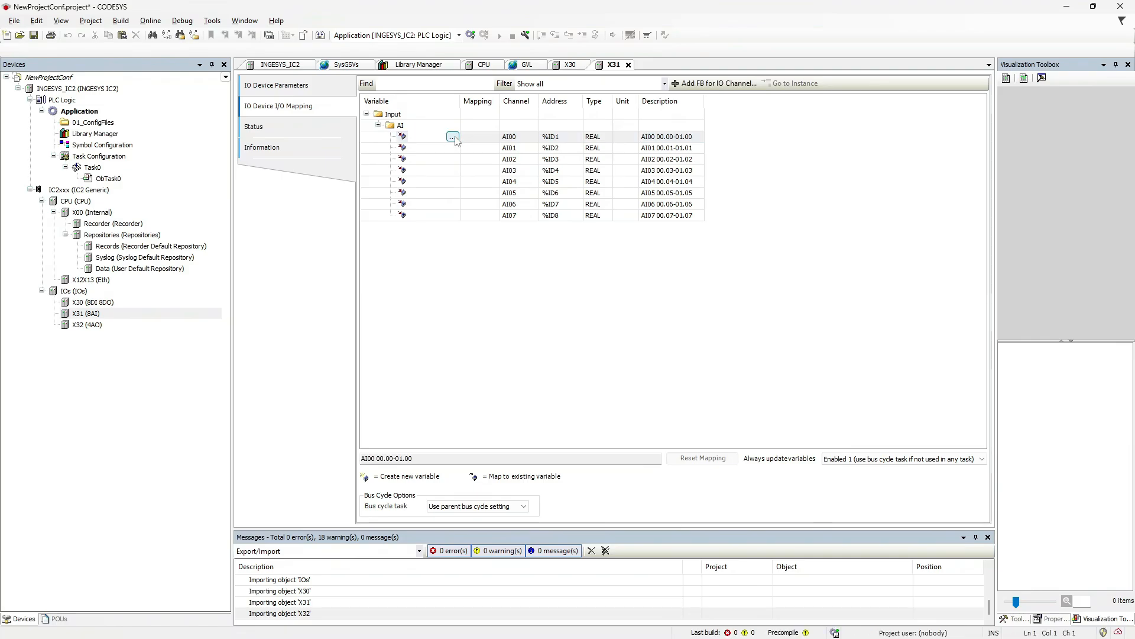
{"action": "left_click", "coordinate": [453, 138]}
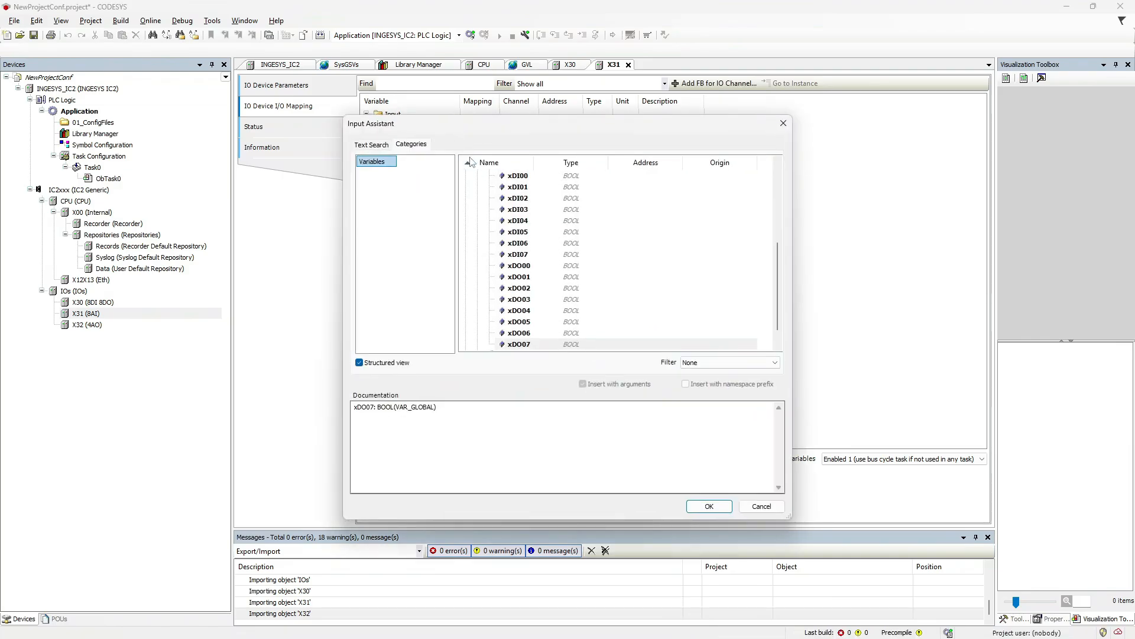
{"action": "scroll", "coordinate": [555, 262], "scroll_direction": "up", "scroll_amount": 2}
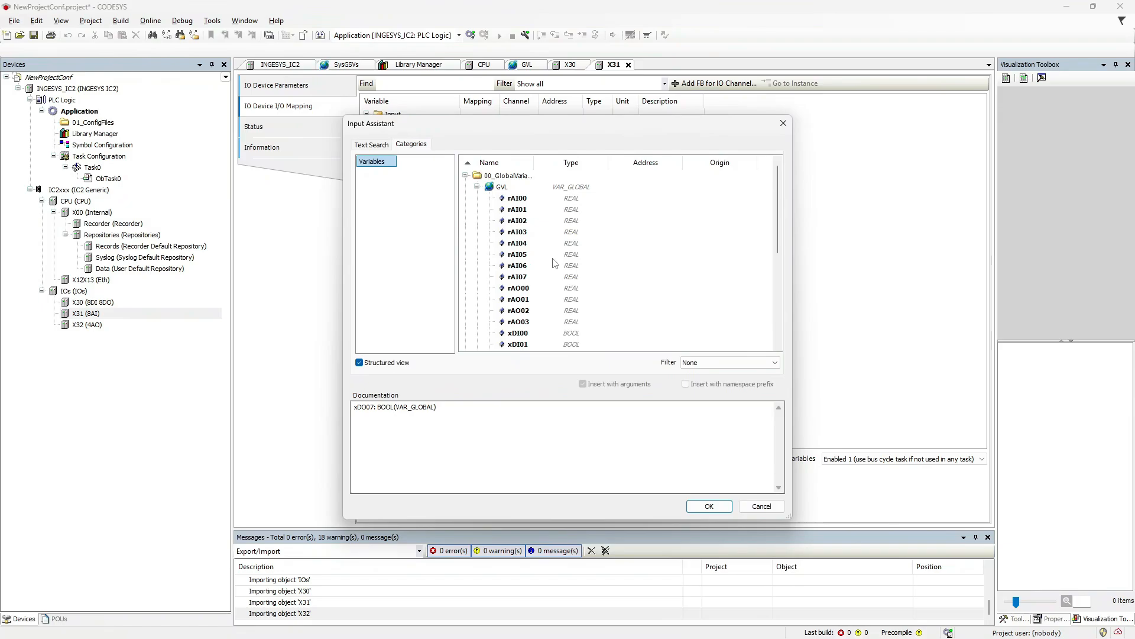
{"action": "left_click", "coordinate": [521, 199]}
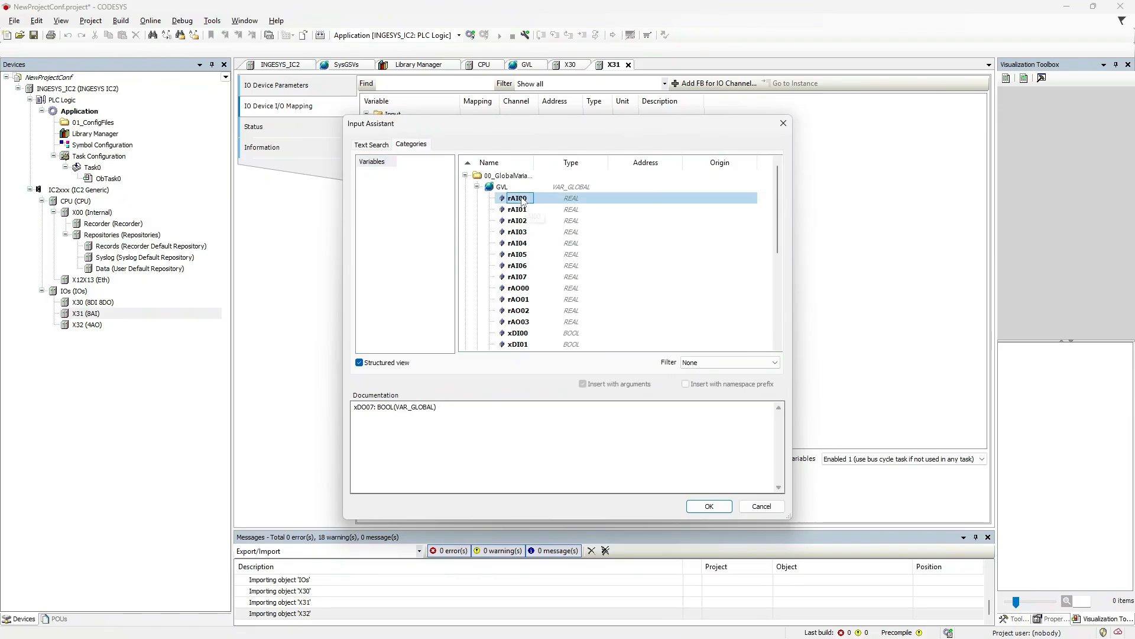
{"action": "left_click", "coordinate": [709, 506]}
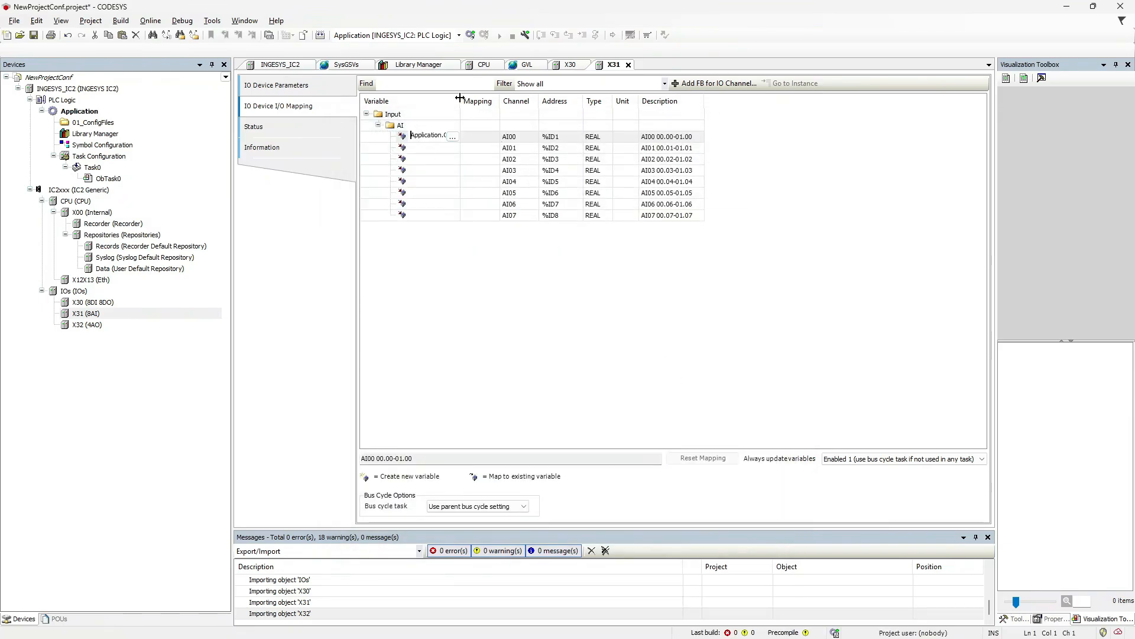
{"action": "left_click_drag", "start_coordinate": [460, 101], "coordinate": [493, 105]}
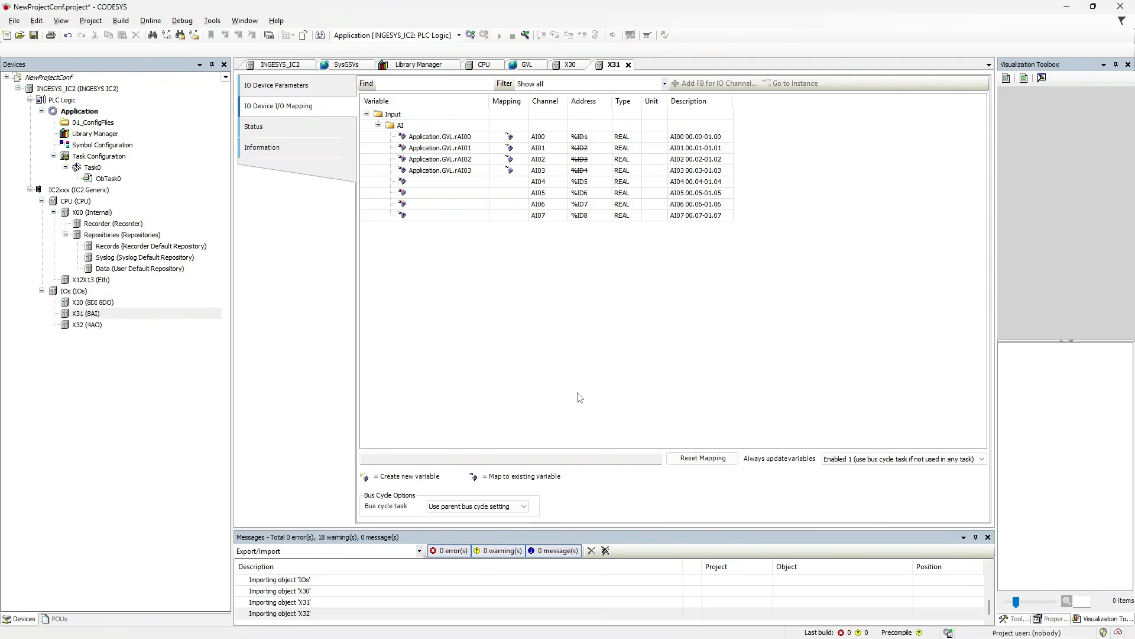
Set X31's bus cycle task to Task0 and always update variables in the bus cycle task.
{"action": "left_click", "coordinate": [497, 507]}
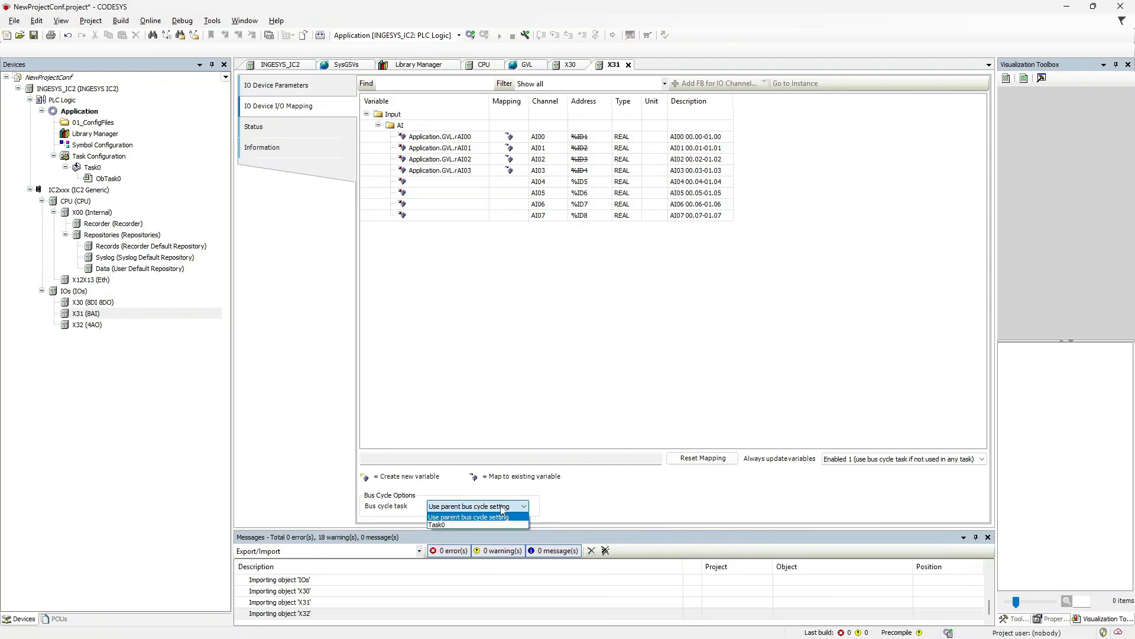
{"action": "left_click", "coordinate": [465, 524]}
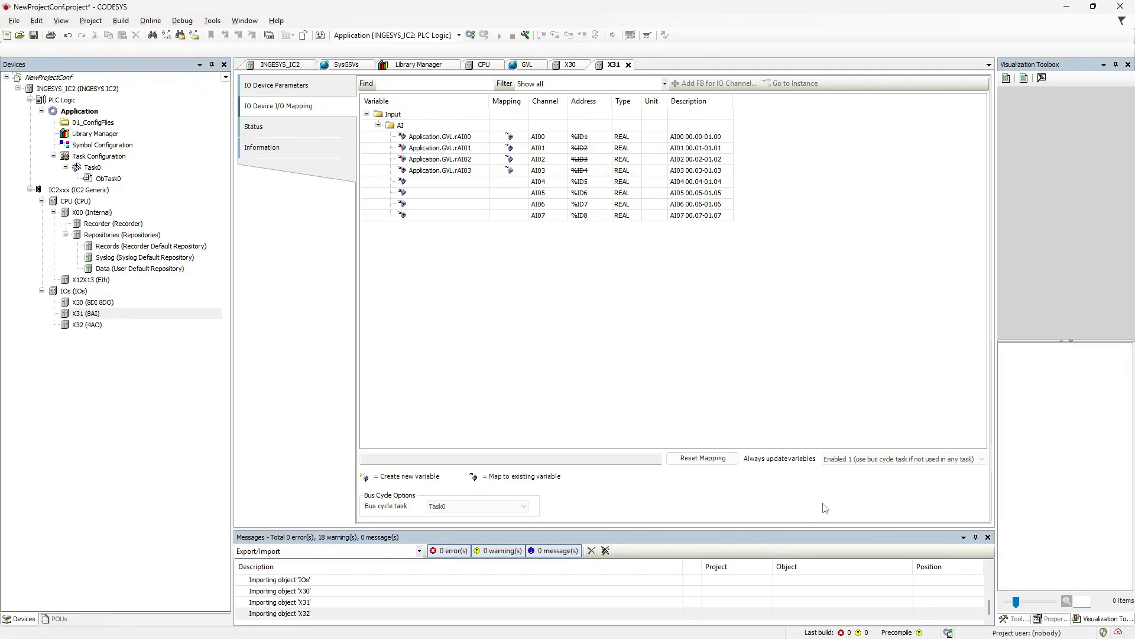
{"action": "left_click", "coordinate": [858, 459]}
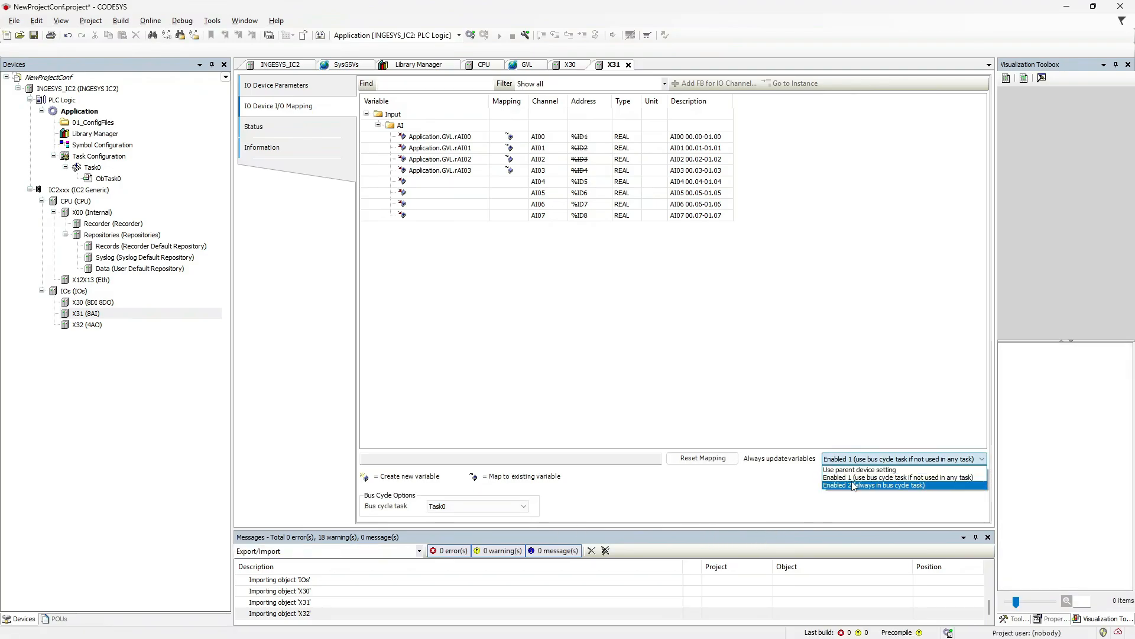
{"action": "left_click", "coordinate": [853, 485]}
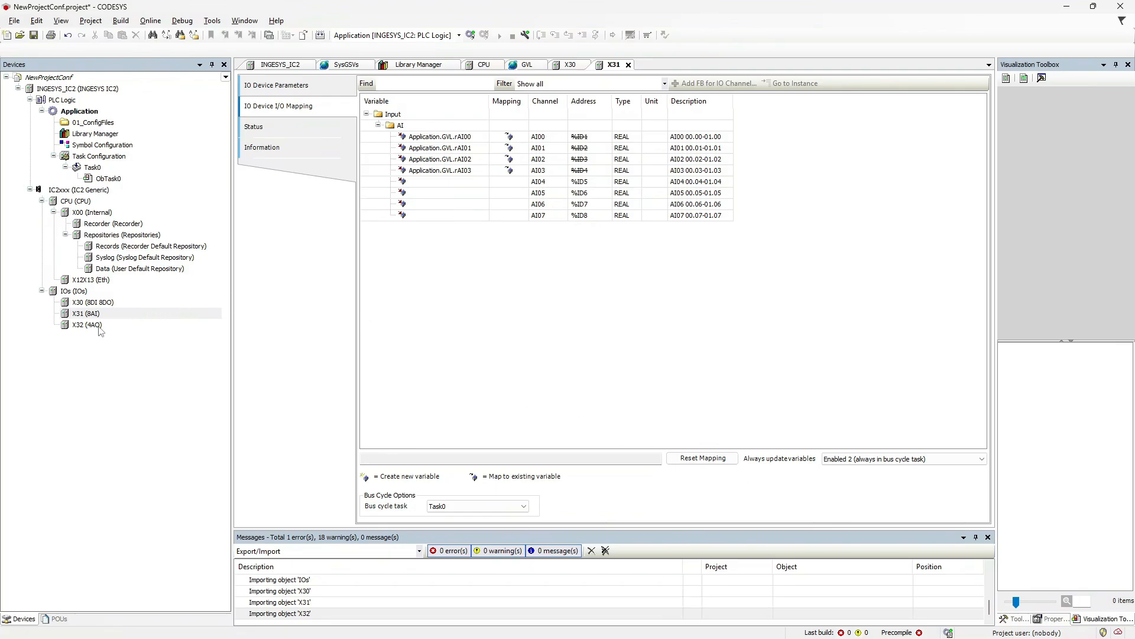
Check X31's channel status, then set X32's AO02 and AO03 ranges to -20..+20 mA.
{"action": "left_click", "coordinate": [269, 134]}
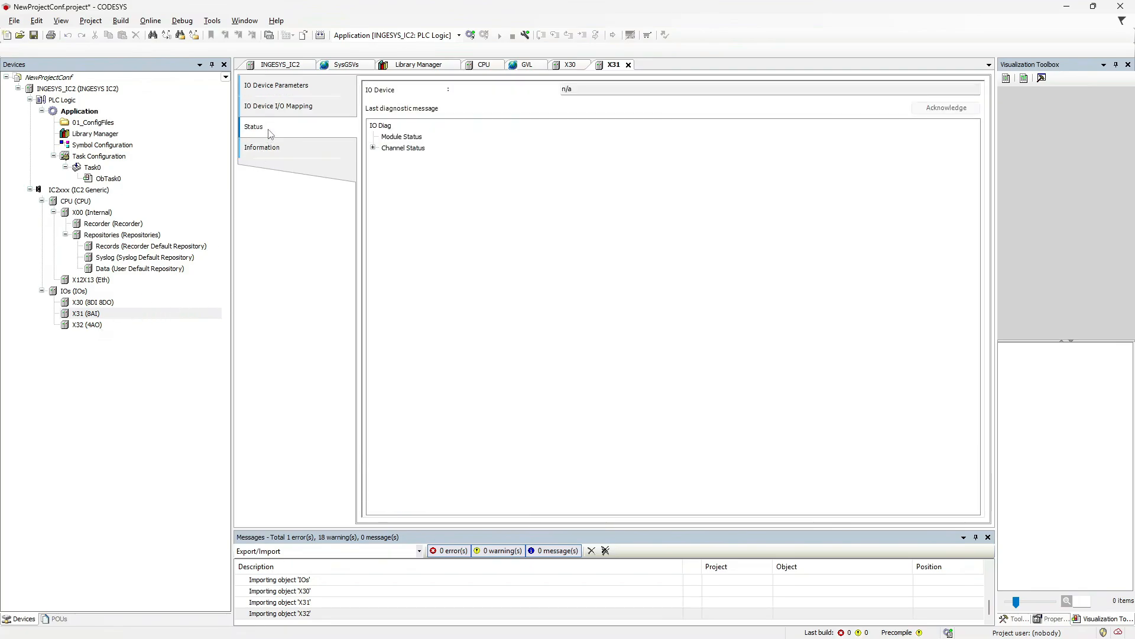
{"action": "left_click", "coordinate": [373, 148]}
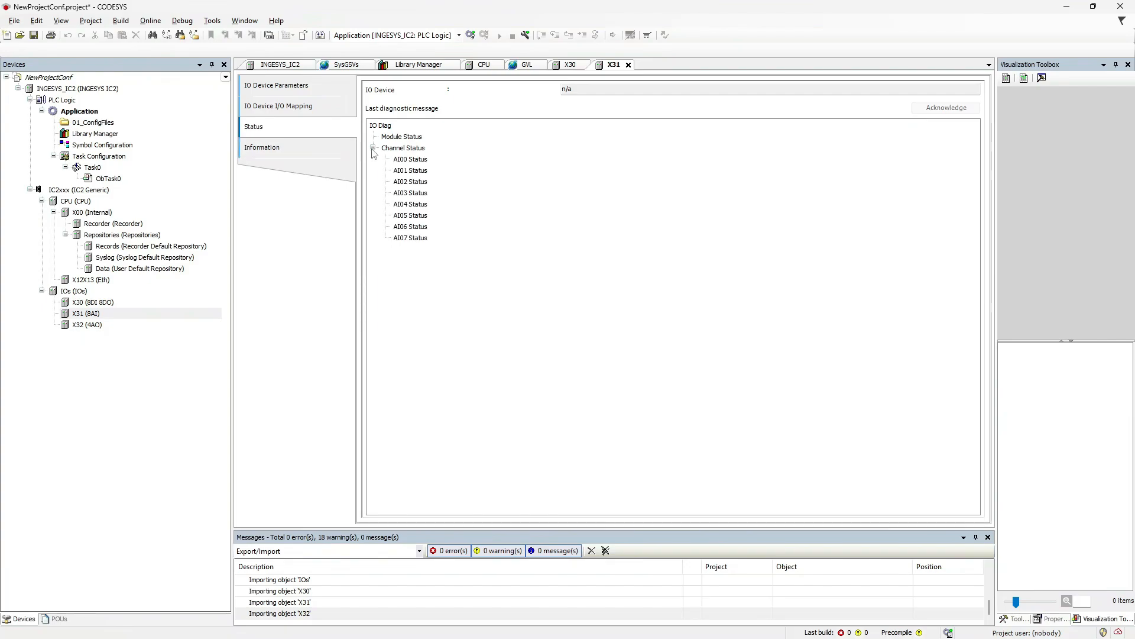
{"action": "double_click", "coordinate": [92, 327]}
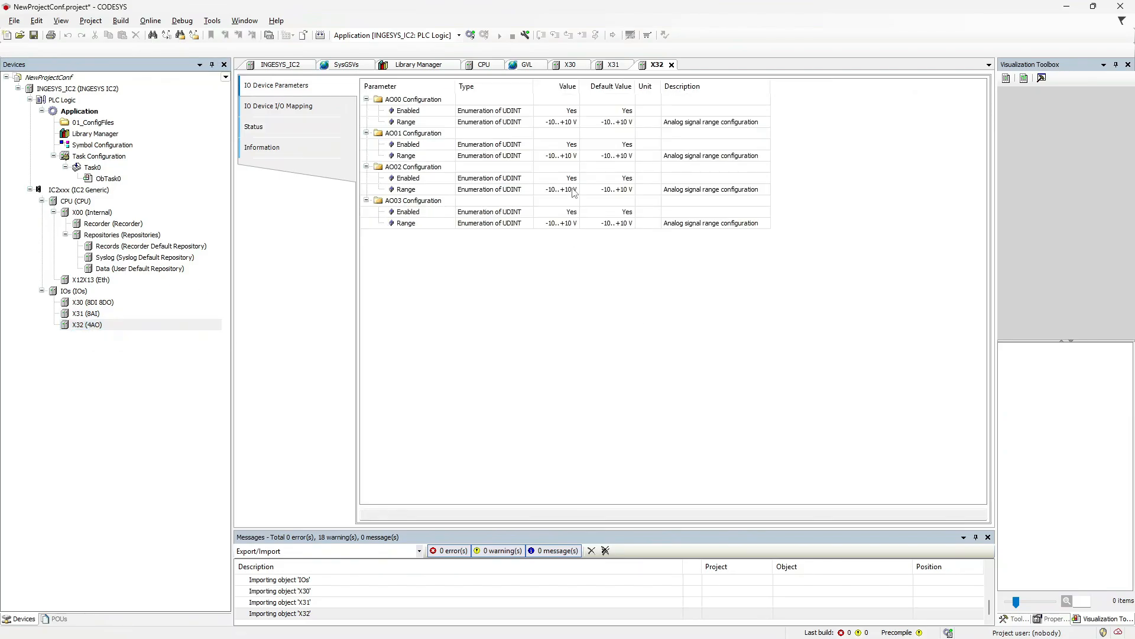
{"action": "double_click", "coordinate": [573, 190]}
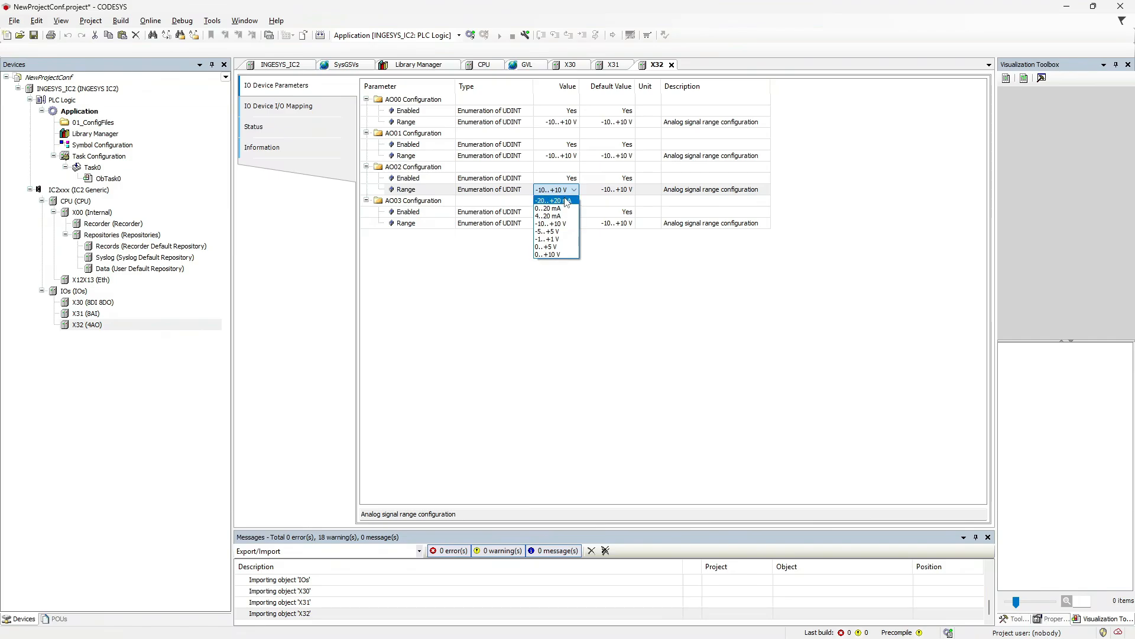
{"action": "left_click", "coordinate": [566, 201]}
{"action": "double_click", "coordinate": [572, 224]}
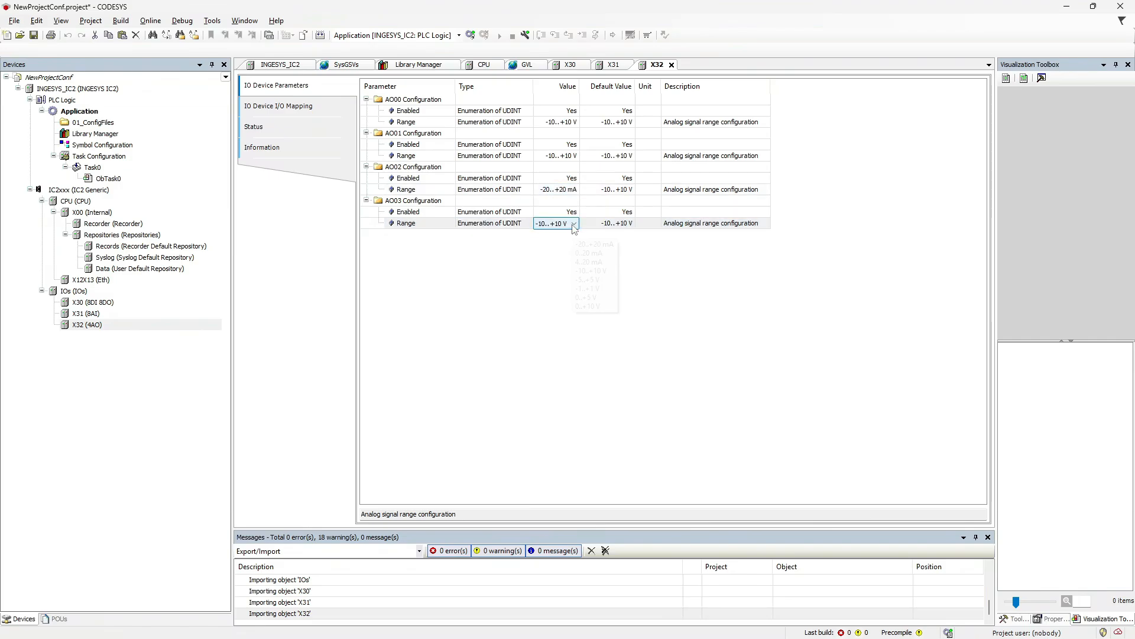
{"action": "left_click", "coordinate": [565, 235]}
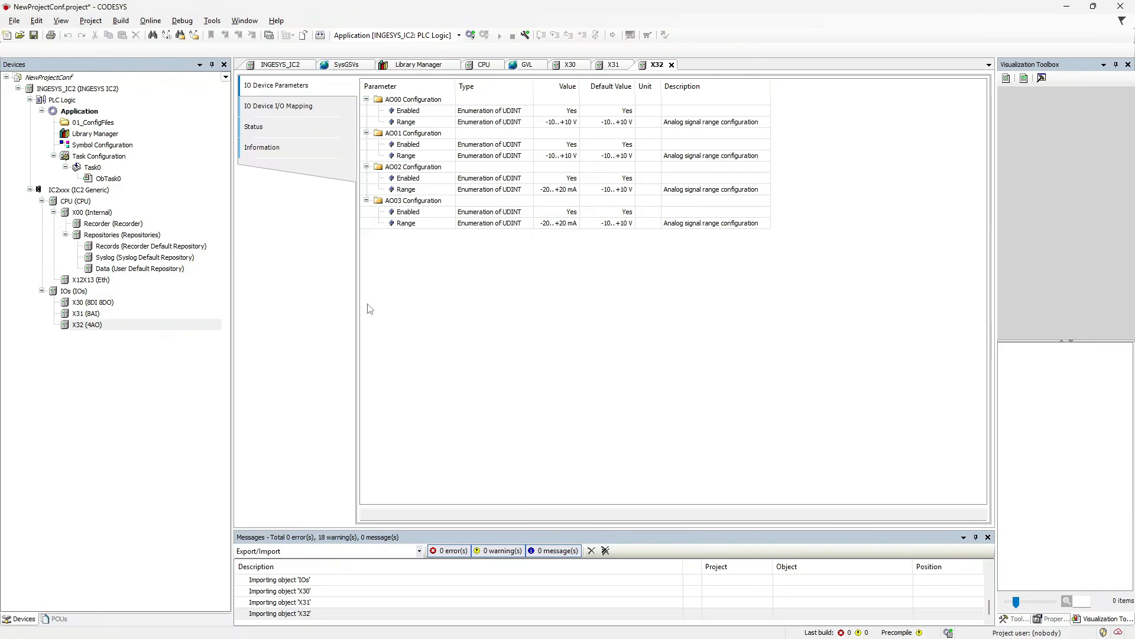
In X32's I/O Mapping, map outputs AO00–AO03 to GVL variables rAO00–rAO03.
{"action": "left_click", "coordinate": [300, 113]}
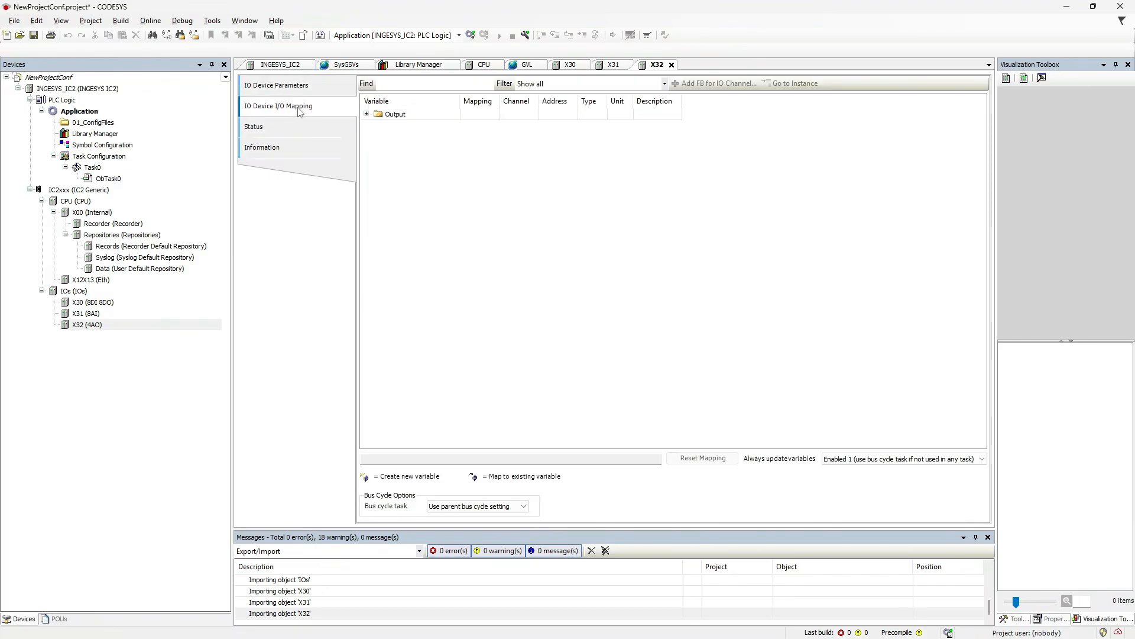
{"action": "left_click", "coordinate": [367, 113]}
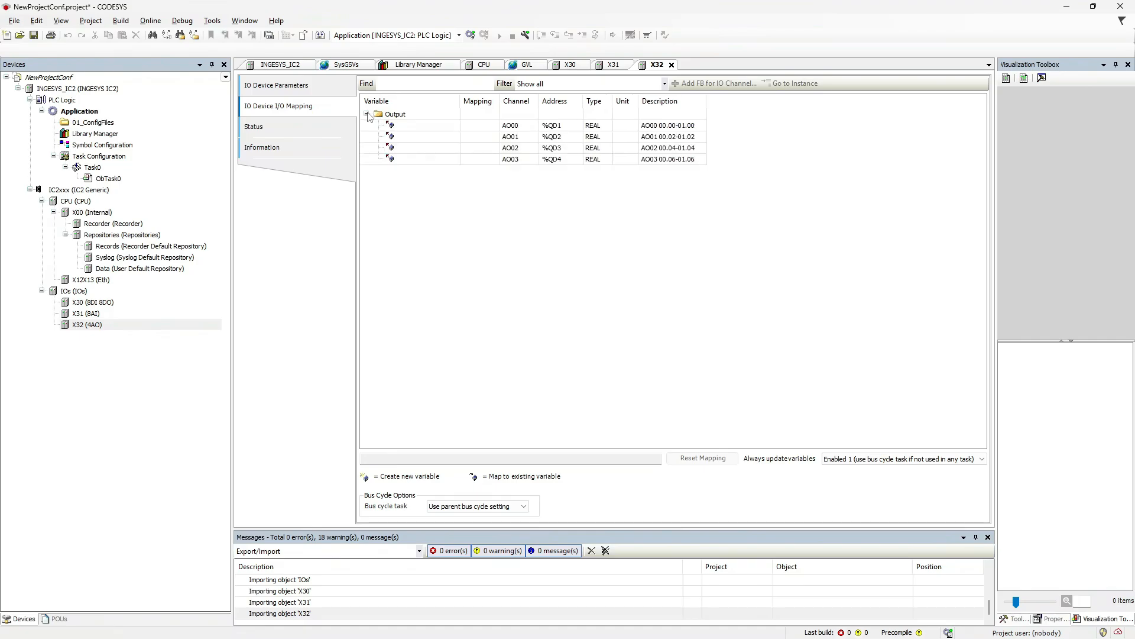
{"action": "left_click", "coordinate": [424, 126]}
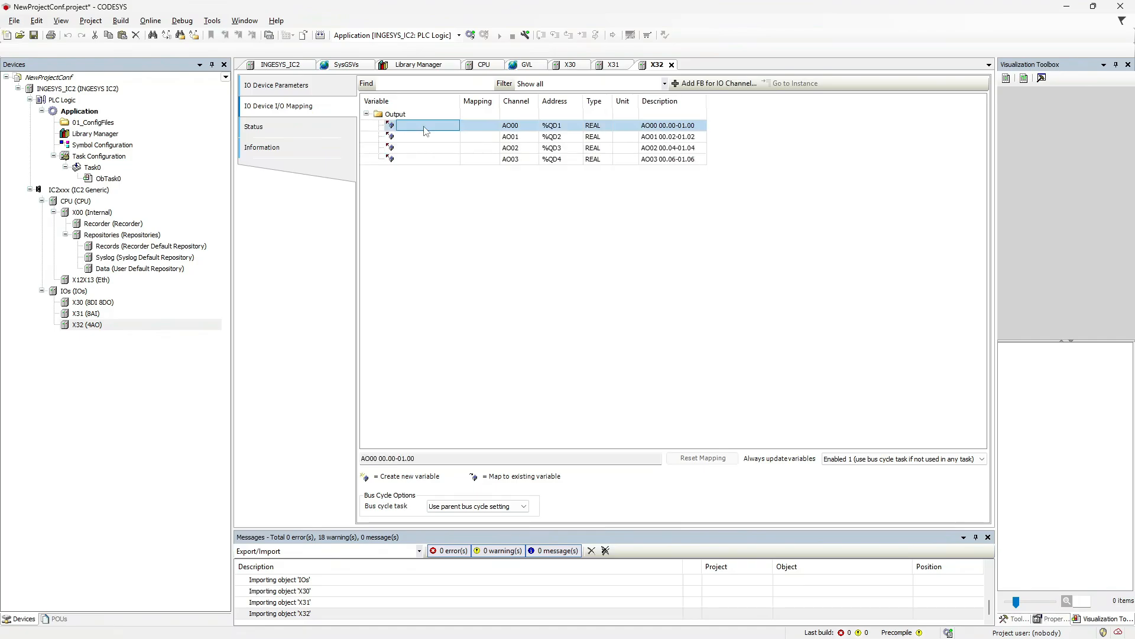
{"action": "left_click", "coordinate": [425, 126]}
{"action": "left_click", "coordinate": [453, 125]}
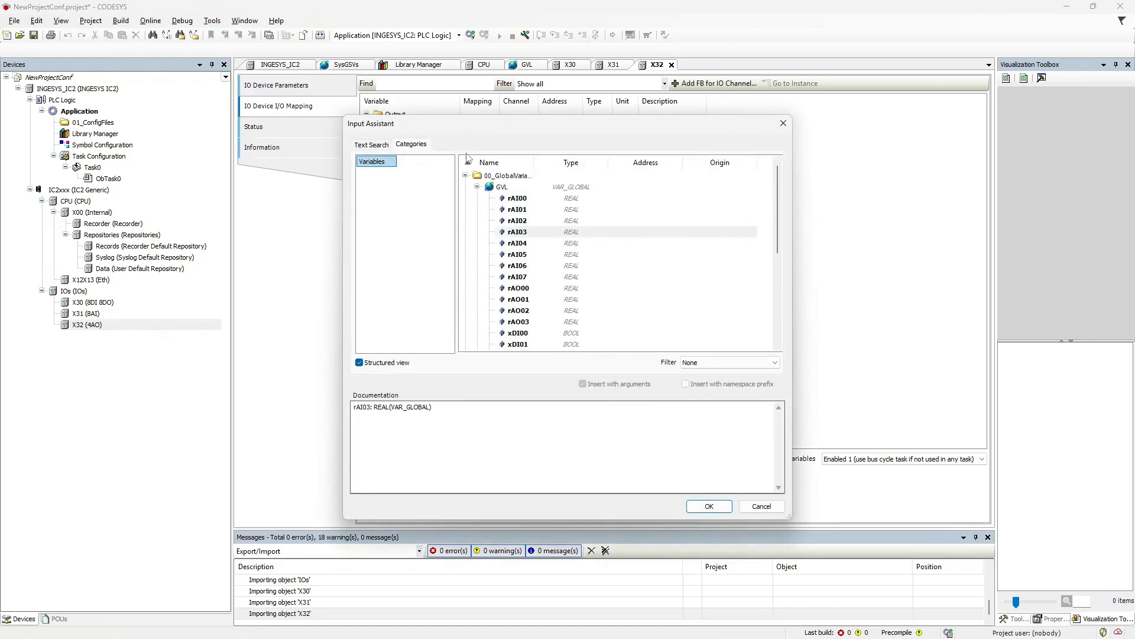
{"action": "left_click", "coordinate": [537, 289]}
{"action": "left_click", "coordinate": [709, 506]}
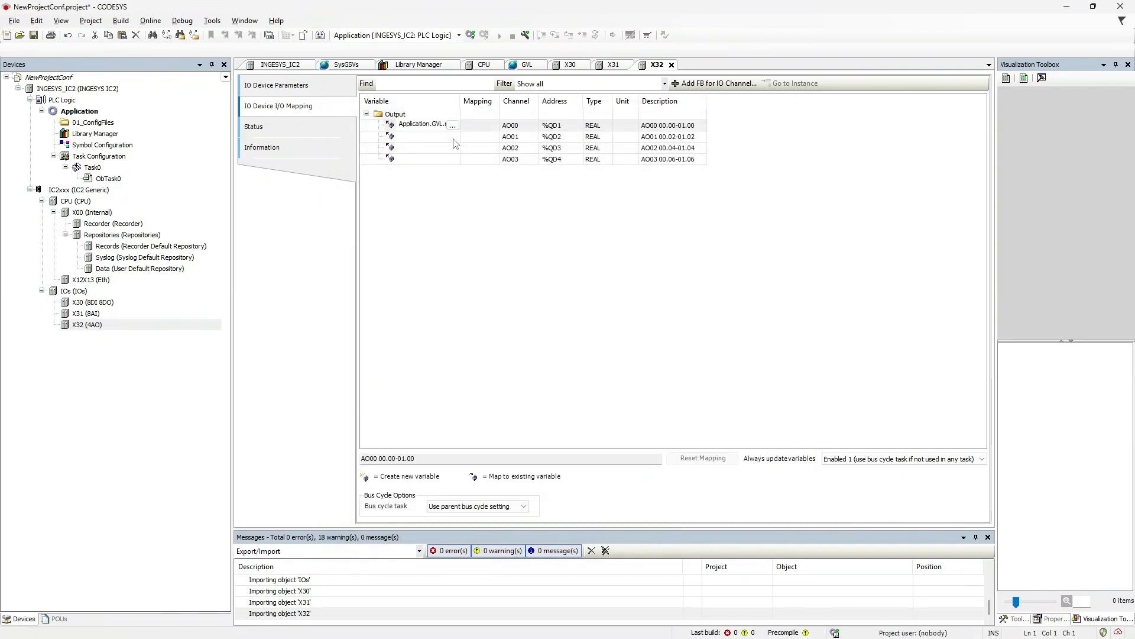
{"action": "left_click_drag", "start_coordinate": [460, 98], "coordinate": [468, 98]}
{"action": "key", "text": "Return"}
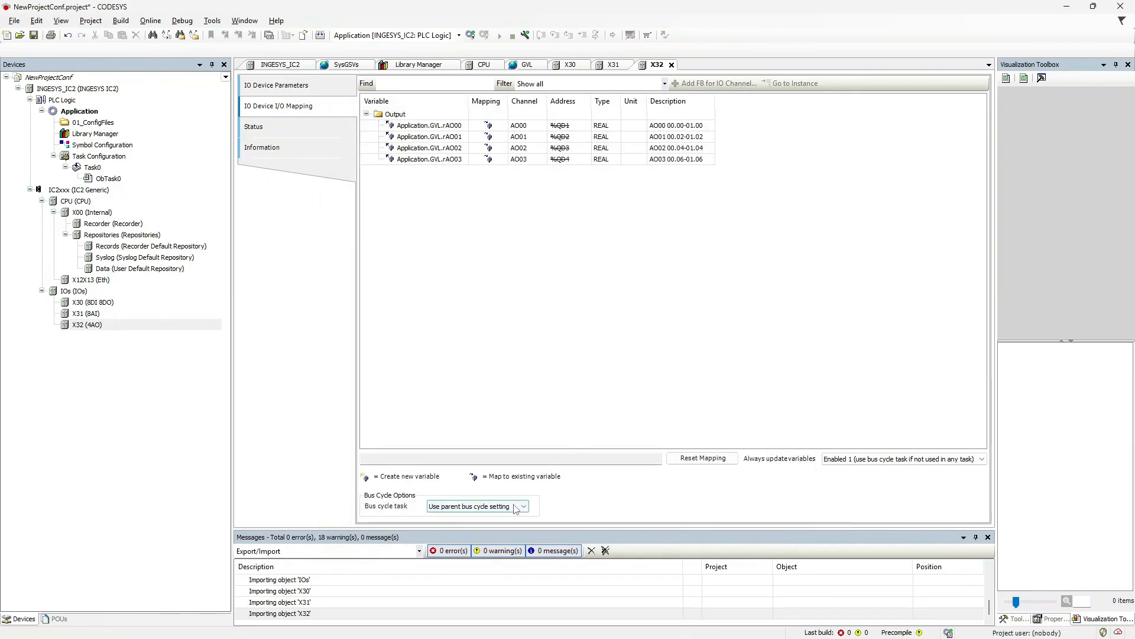
Set X32's bus cycle task to Task0 and always update variables in the bus cycle task.
{"action": "left_click", "coordinate": [515, 509]}
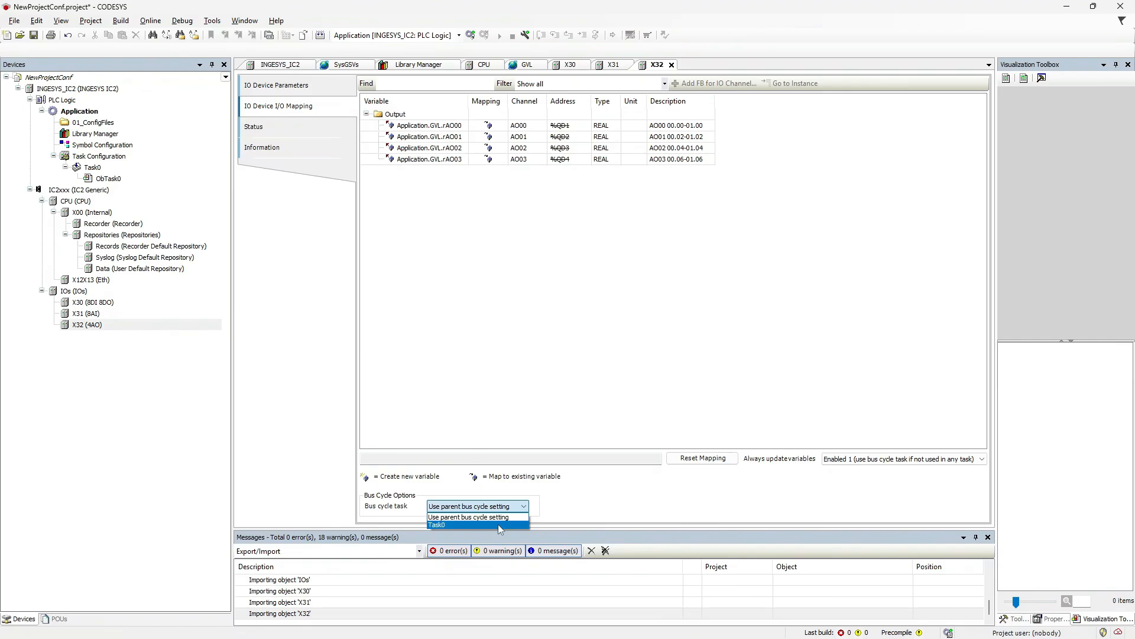
{"action": "left_click", "coordinate": [498, 524]}
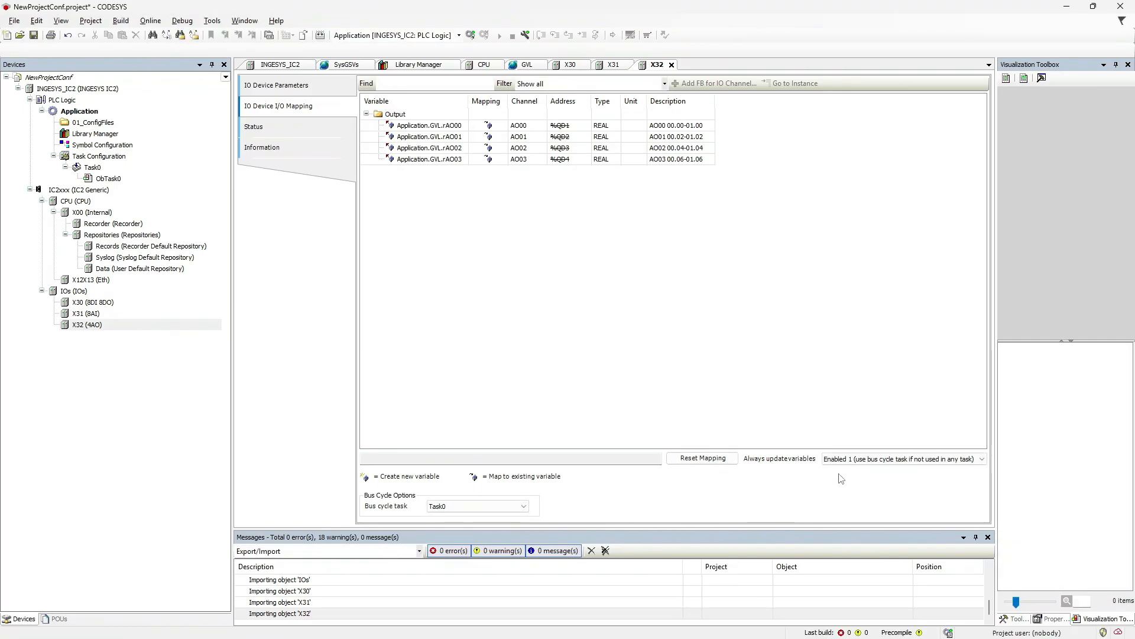
{"action": "left_click", "coordinate": [854, 461]}
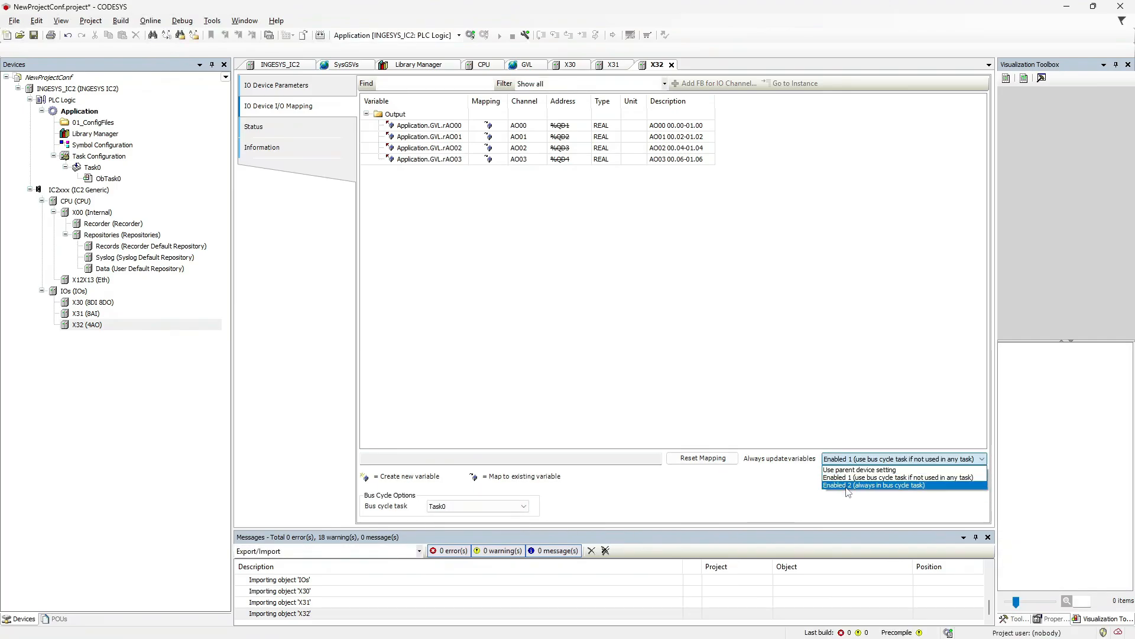
{"action": "left_click", "coordinate": [848, 486]}
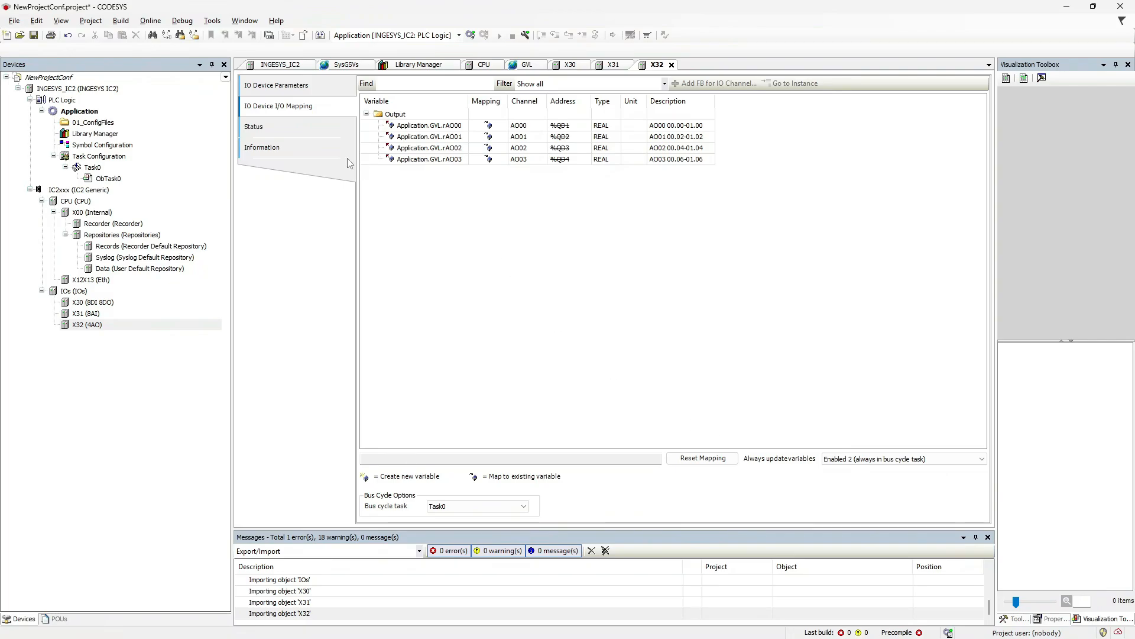
Check X32's channel status, then build and list the 18 C0351 warnings in an enlarged Messages panel.
{"action": "left_click", "coordinate": [285, 128]}
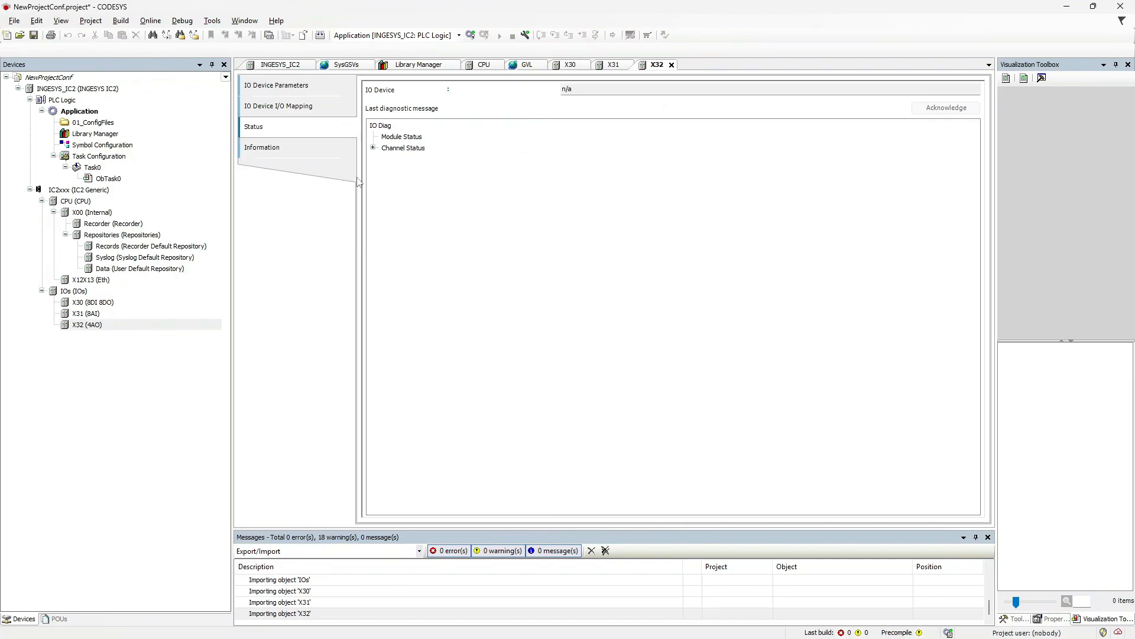
{"action": "left_click", "coordinate": [373, 149]}
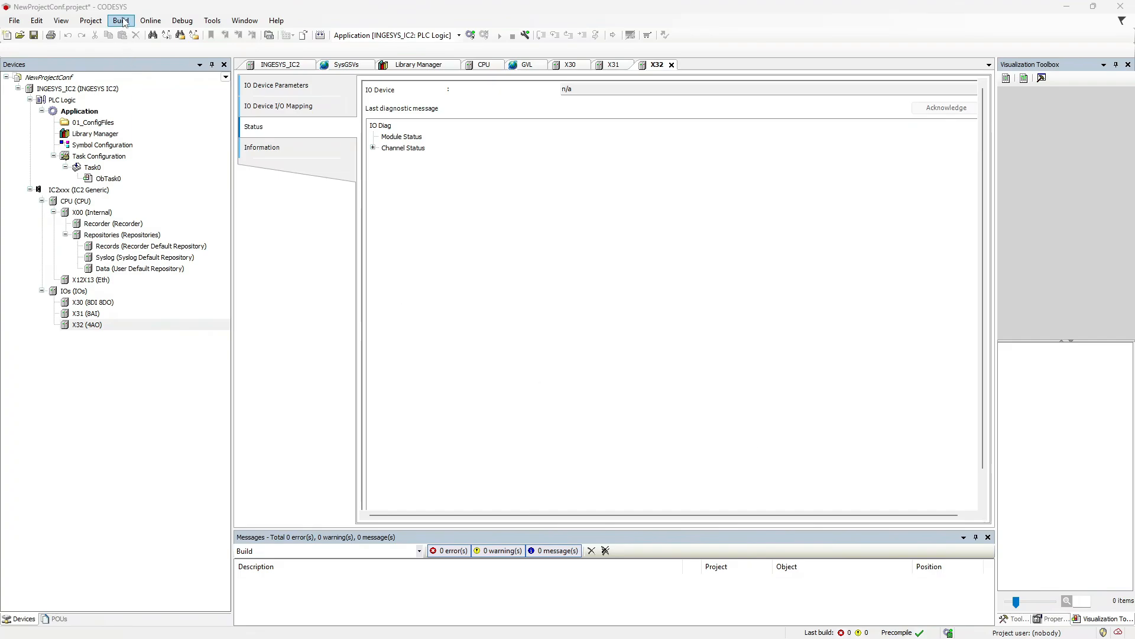
{"action": "left_click", "coordinate": [121, 22]}
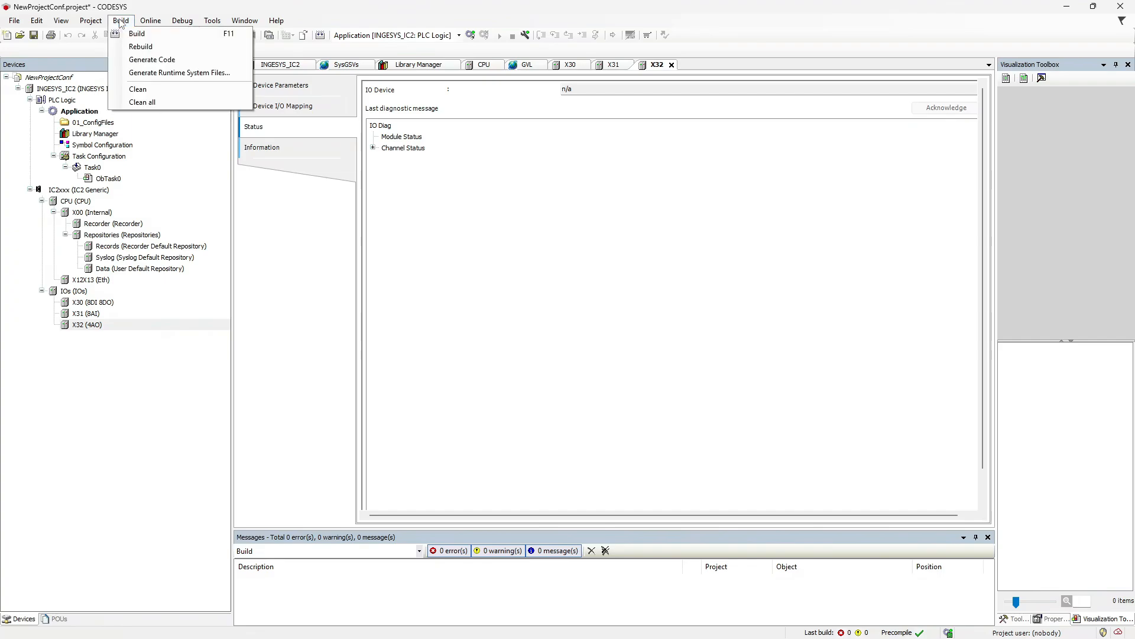
{"action": "left_click", "coordinate": [135, 34]}
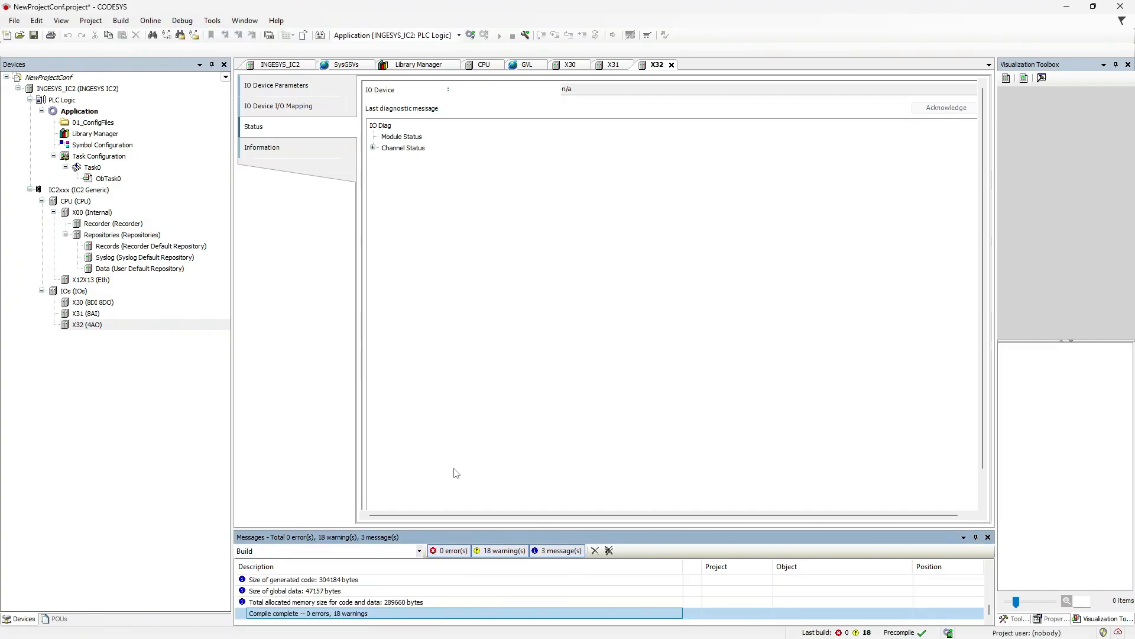
{"action": "left_click", "coordinate": [502, 551]}
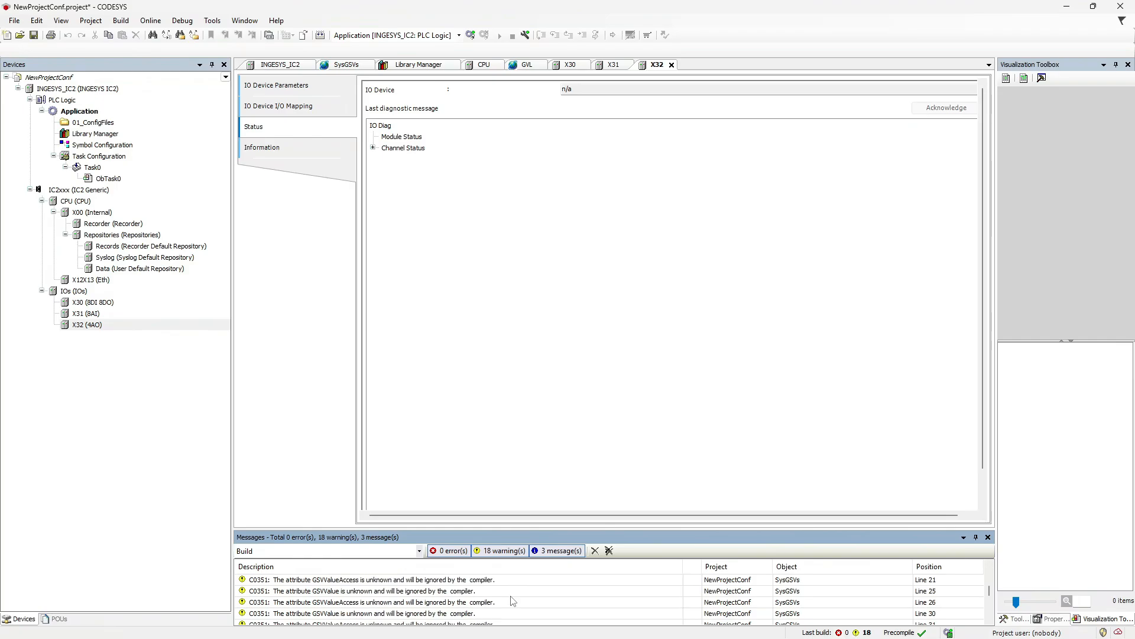
{"action": "left_click_drag", "start_coordinate": [529, 528], "coordinate": [530, 402]}
{"action": "scroll", "coordinate": [536, 544], "scroll_direction": "up", "scroll_amount": 3}
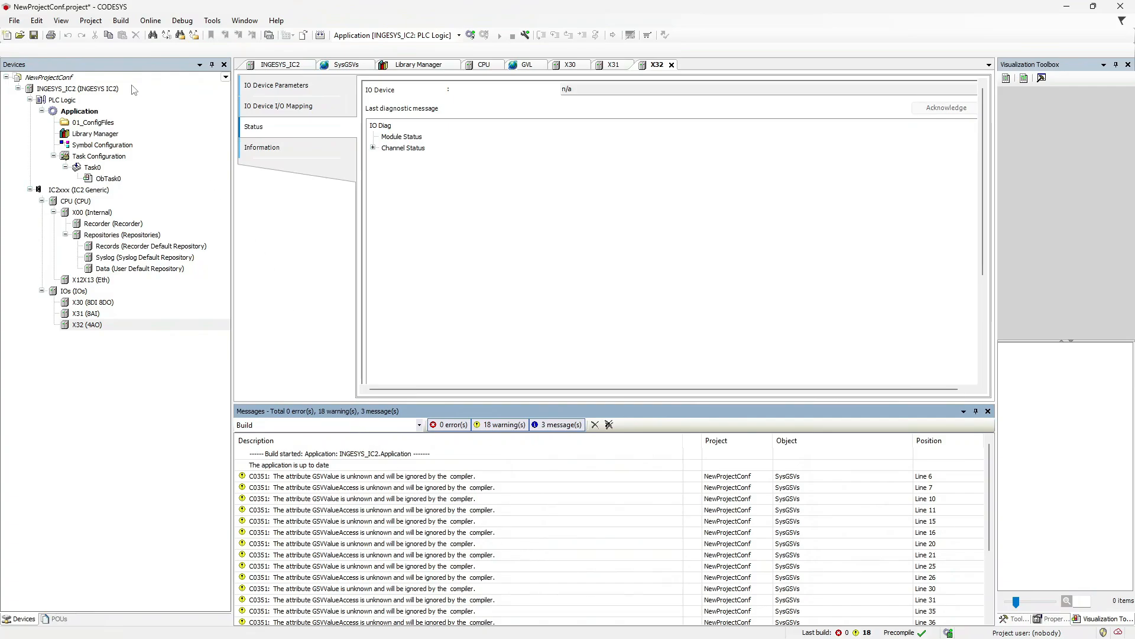
Uncheck warning C0351 under Project Settings > Compiler warnings and apply.
{"action": "left_click", "coordinate": [89, 21]}
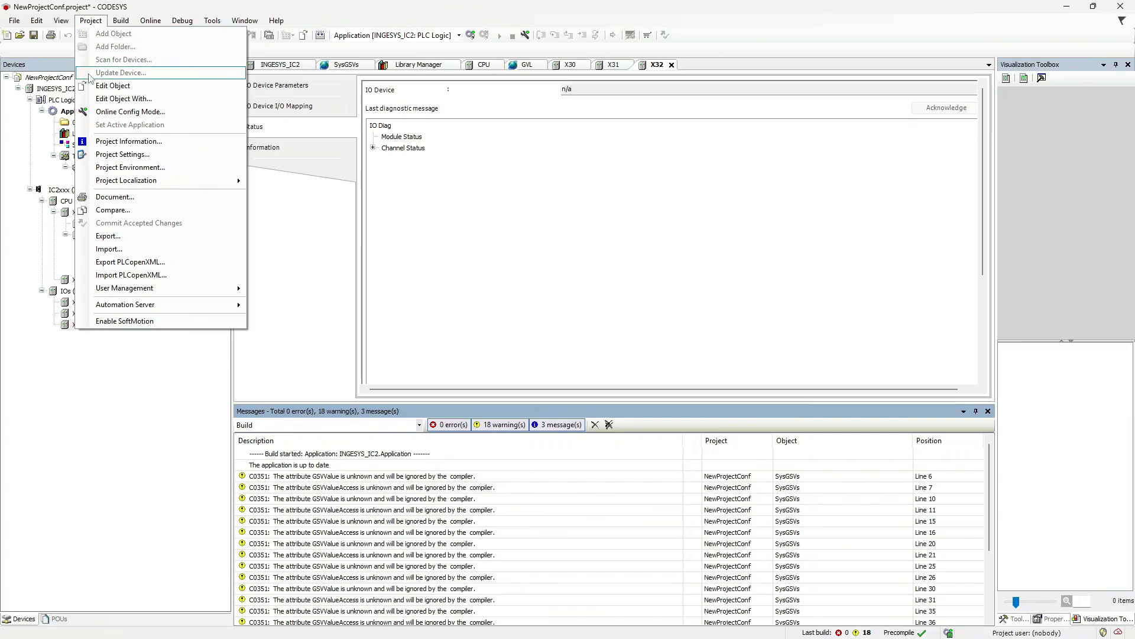
{"action": "left_click", "coordinate": [116, 155]}
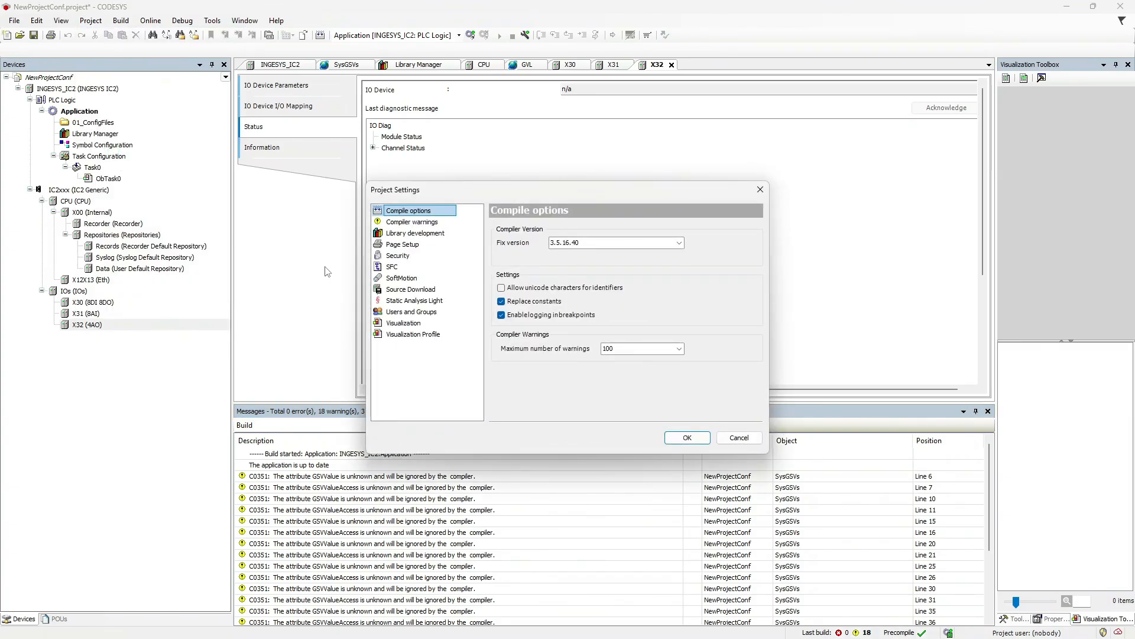
{"action": "left_click", "coordinate": [429, 224]}
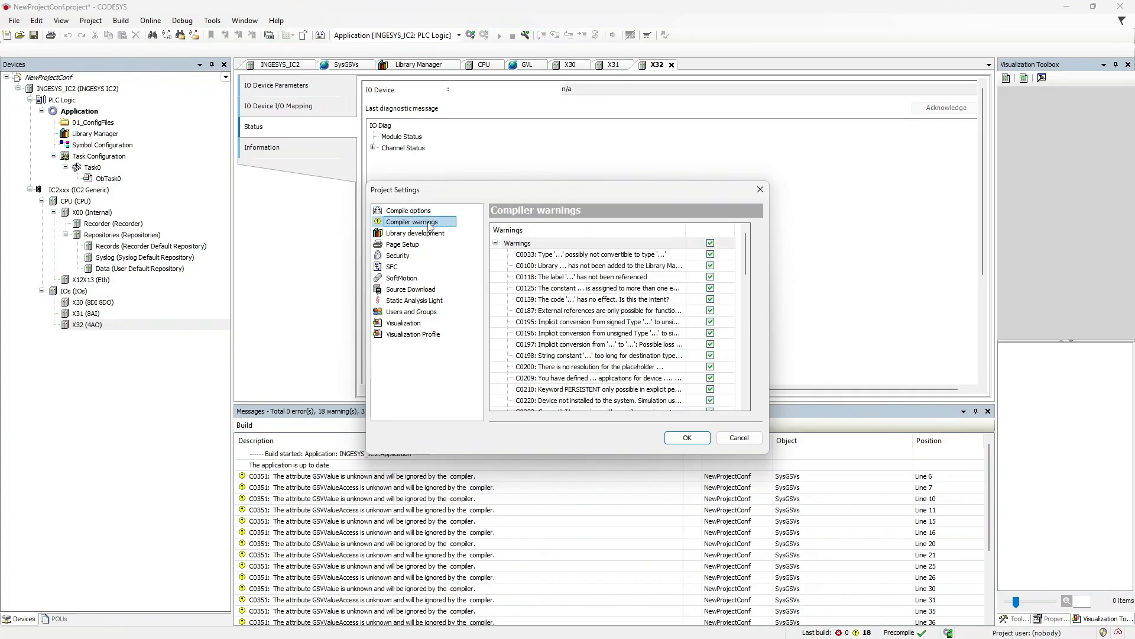
{"action": "scroll", "coordinate": [646, 305], "scroll_direction": "down", "scroll_amount": 3}
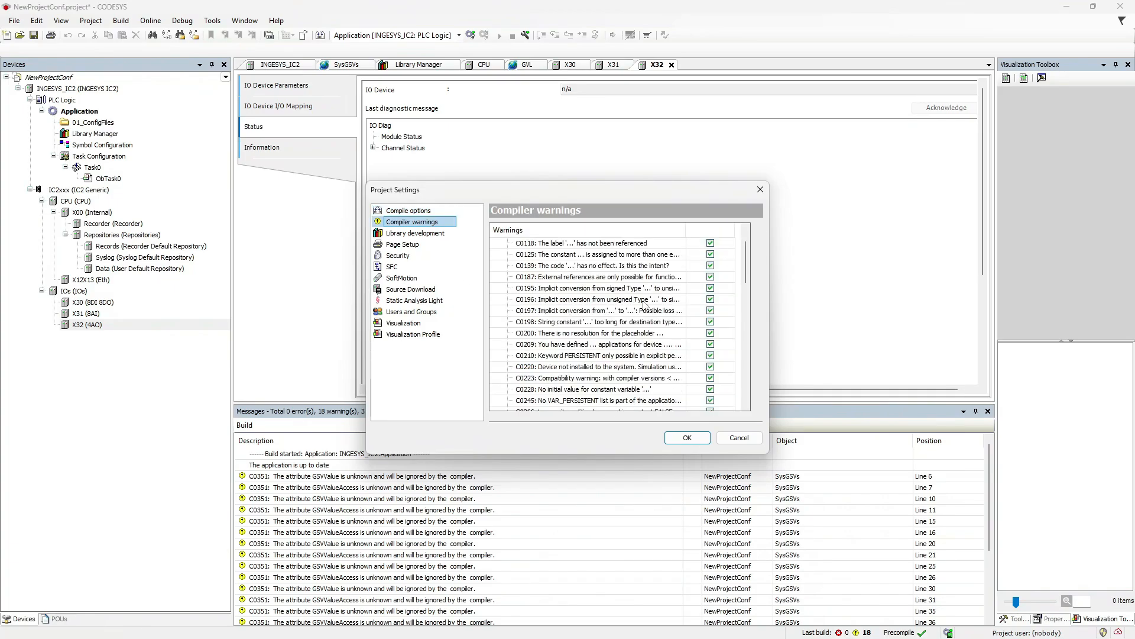
{"action": "scroll", "coordinate": [645, 304], "scroll_direction": "down", "scroll_amount": 5}
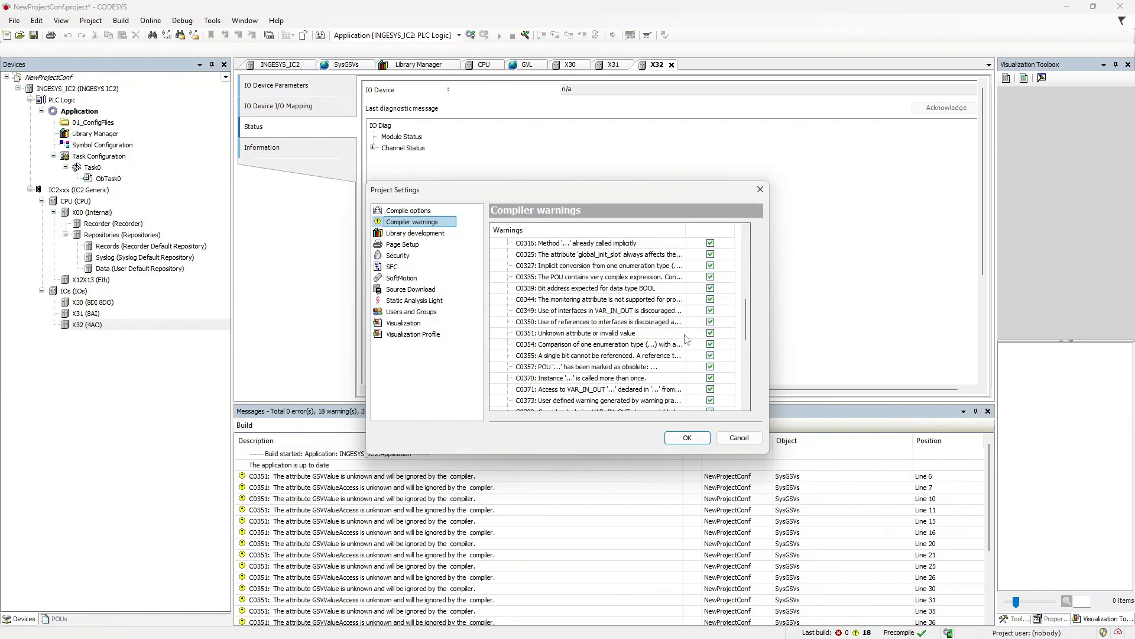
{"action": "left_click", "coordinate": [711, 335]}
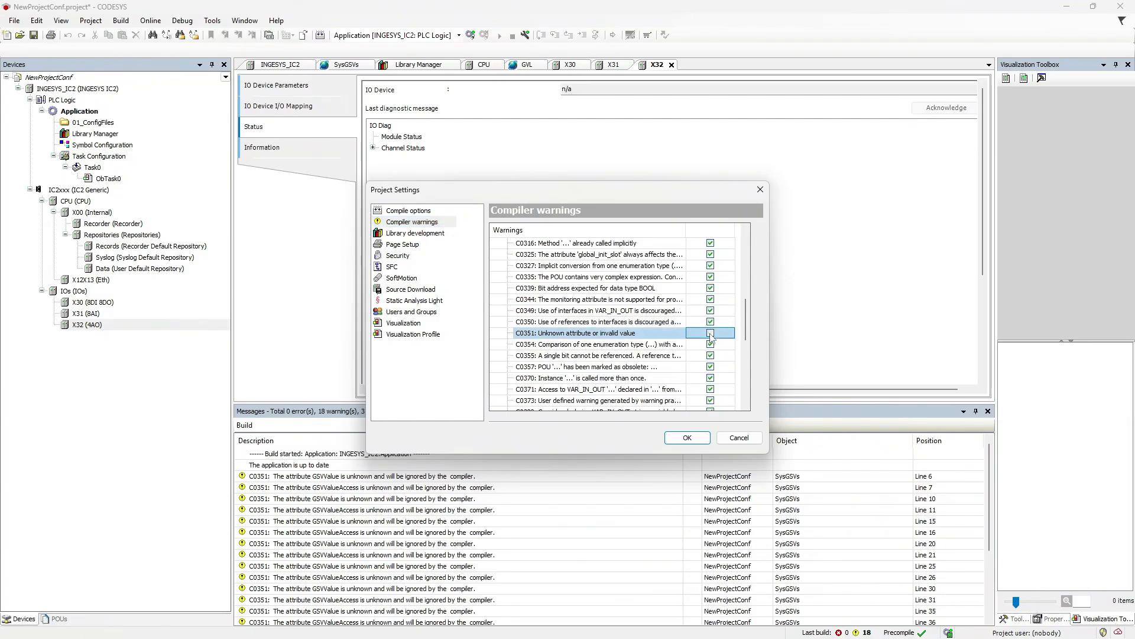
{"action": "left_click", "coordinate": [711, 334]}
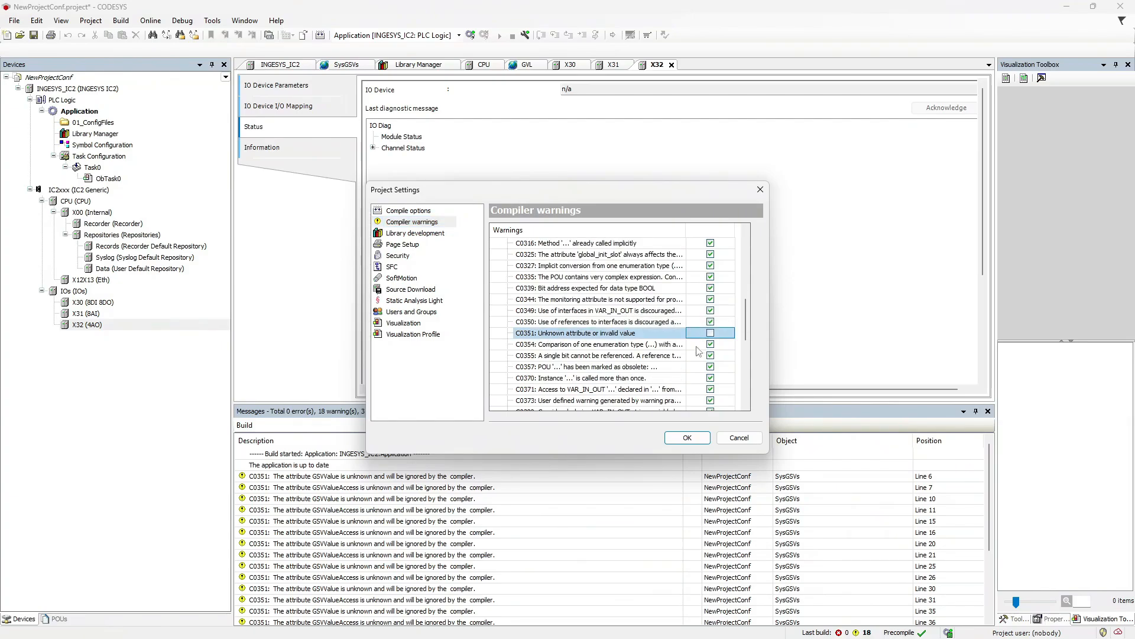
{"action": "left_click", "coordinate": [686, 439]}
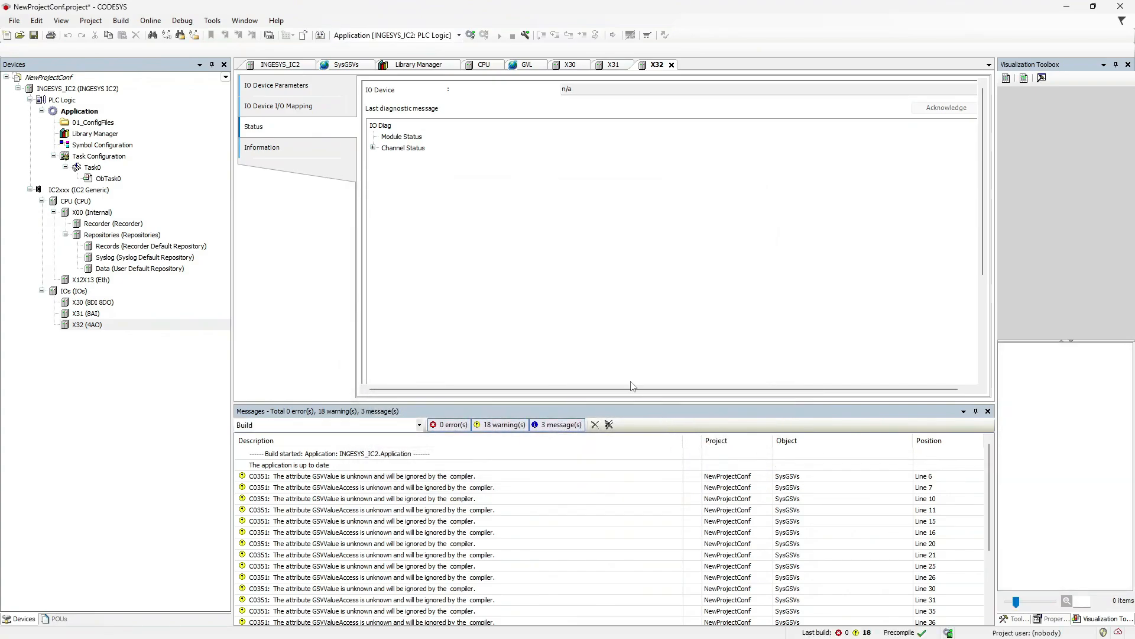
Rebuild to 0 errors and 0 warnings, then open INGESYS_IC2's Communication Settings.
{"action": "left_click", "coordinate": [122, 20]}
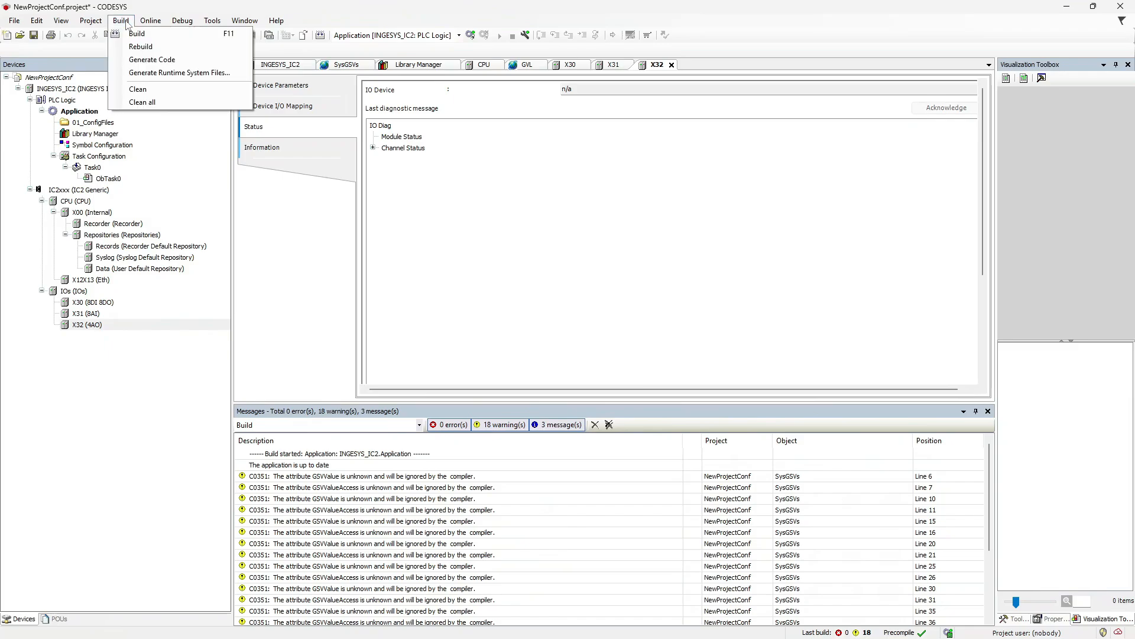
{"action": "left_click", "coordinate": [136, 33]}
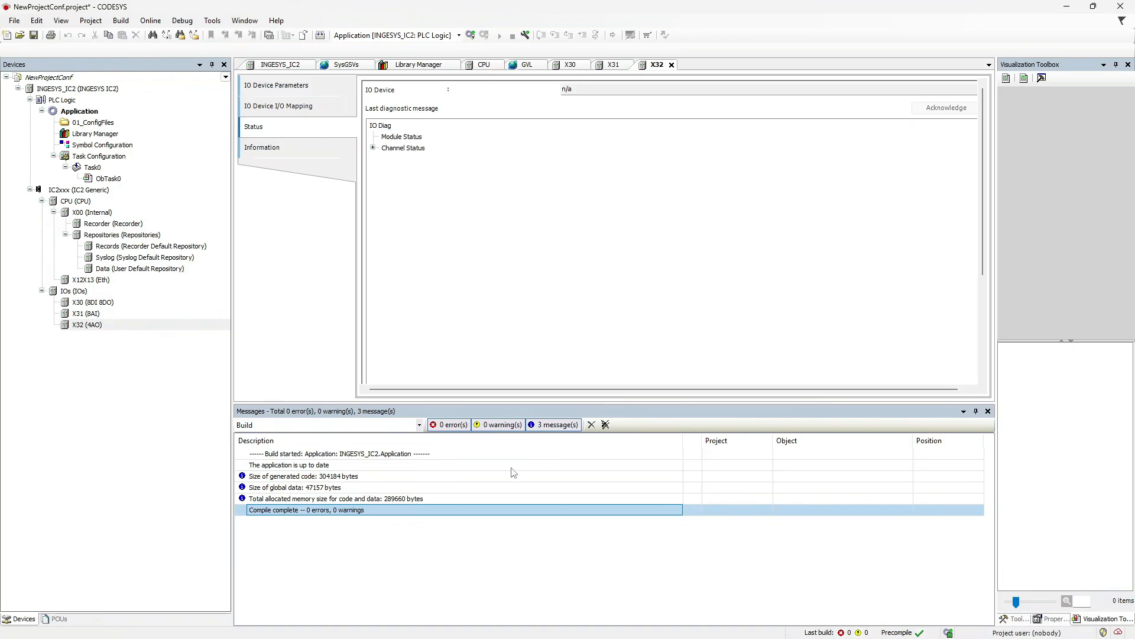
{"action": "double_click", "coordinate": [99, 92]}
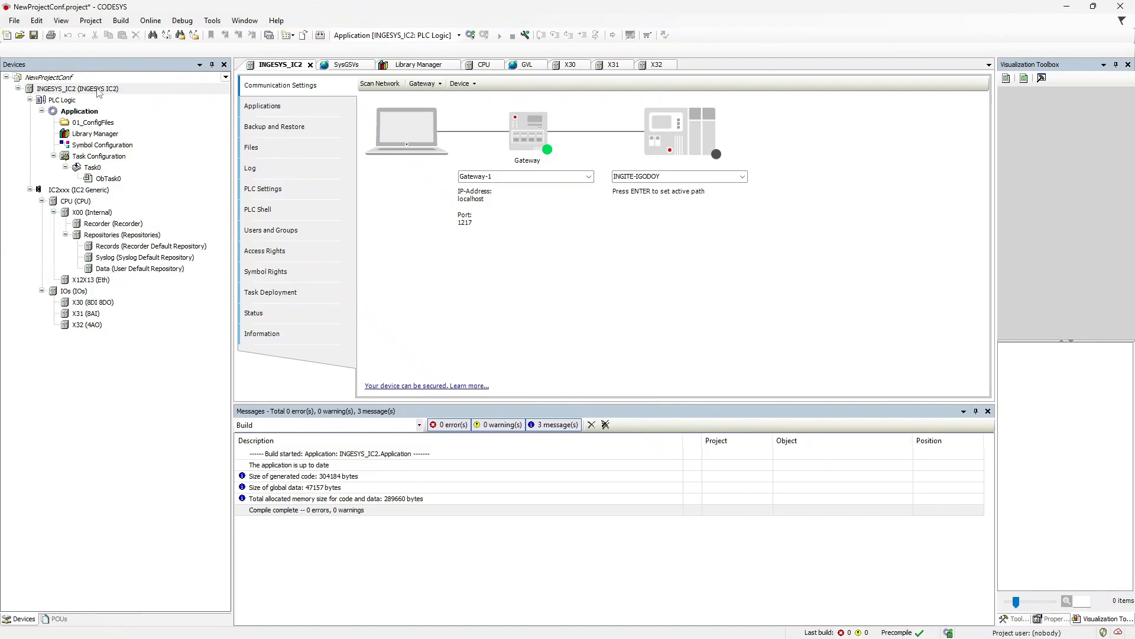
Scan the network, select controller ic2p_emmc, and set 192.168.1.2 as the active path.
{"action": "left_click", "coordinate": [379, 87]}
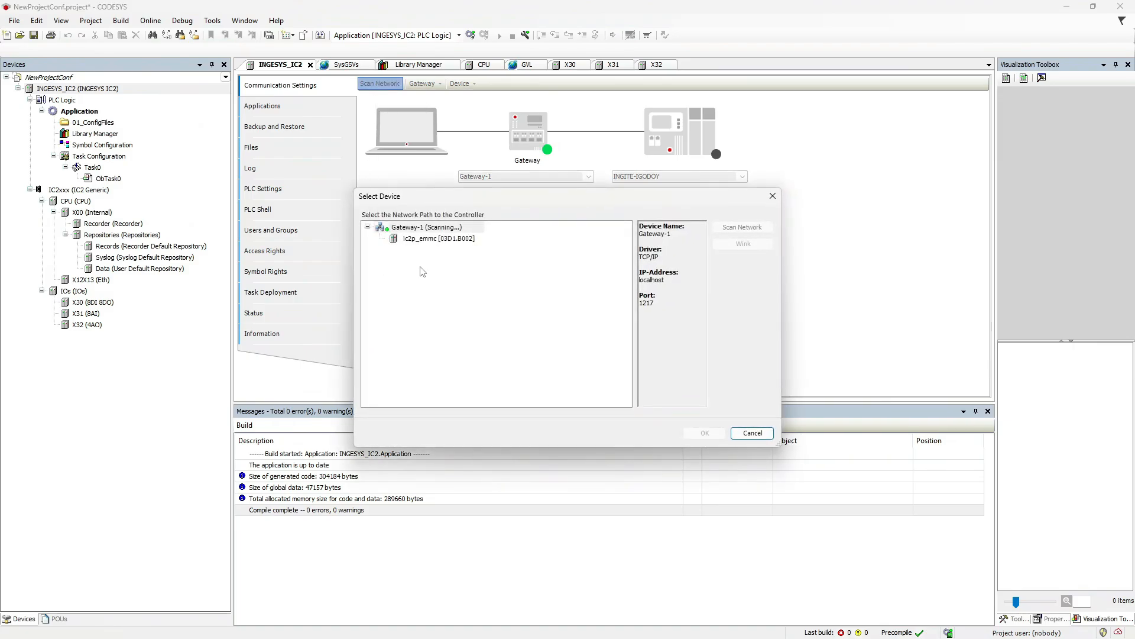
{"action": "left_click", "coordinate": [436, 240]}
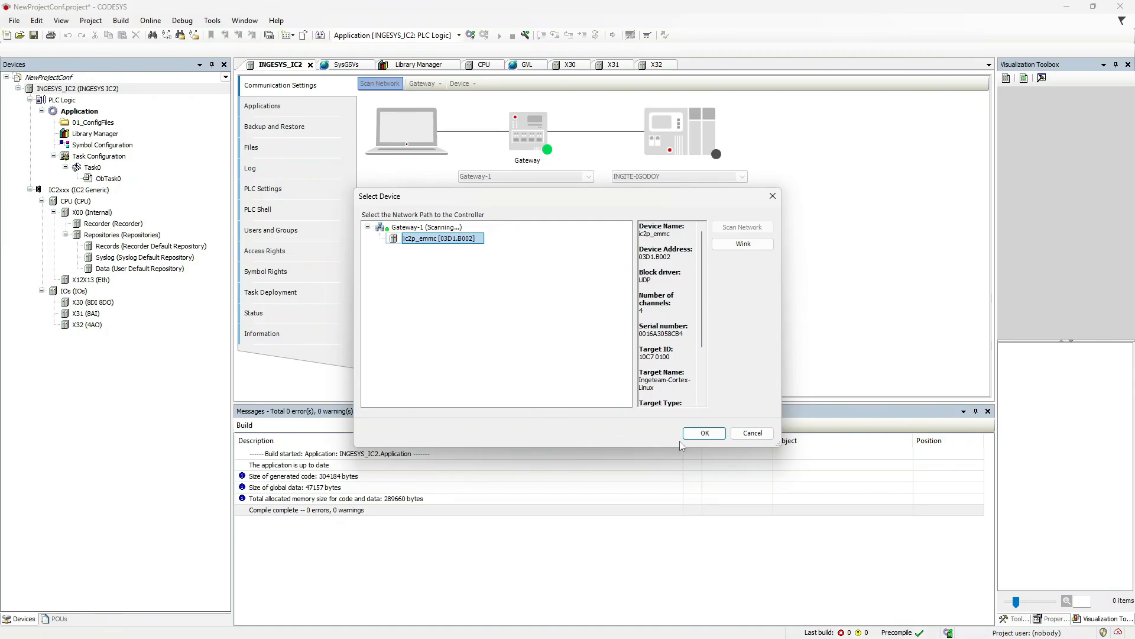
{"action": "left_click", "coordinate": [704, 434]}
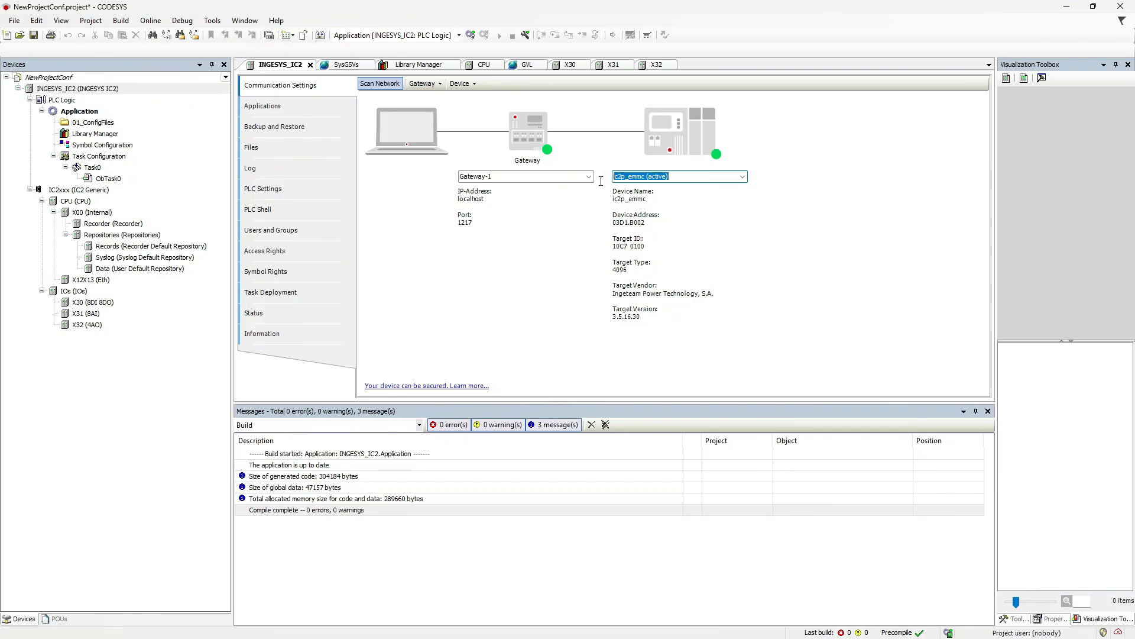
{"action": "key", "text": "BackSpace"}
{"action": "type", "text": "1"}
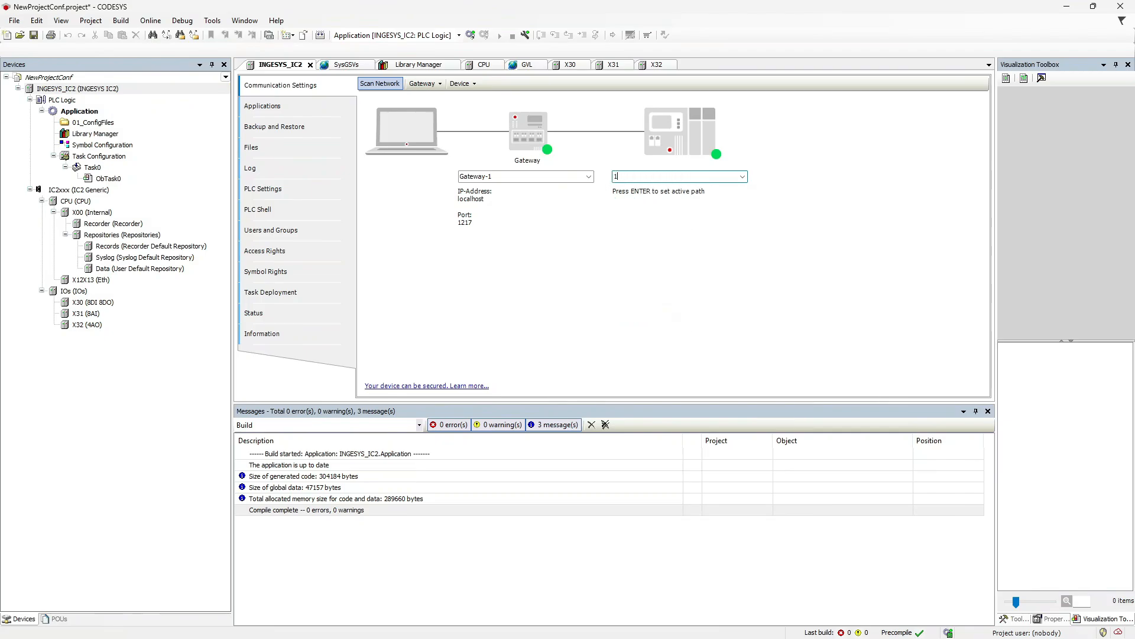
{"action": "type", "text": "92.168.1.2"}
{"action": "key", "text": "Return"}
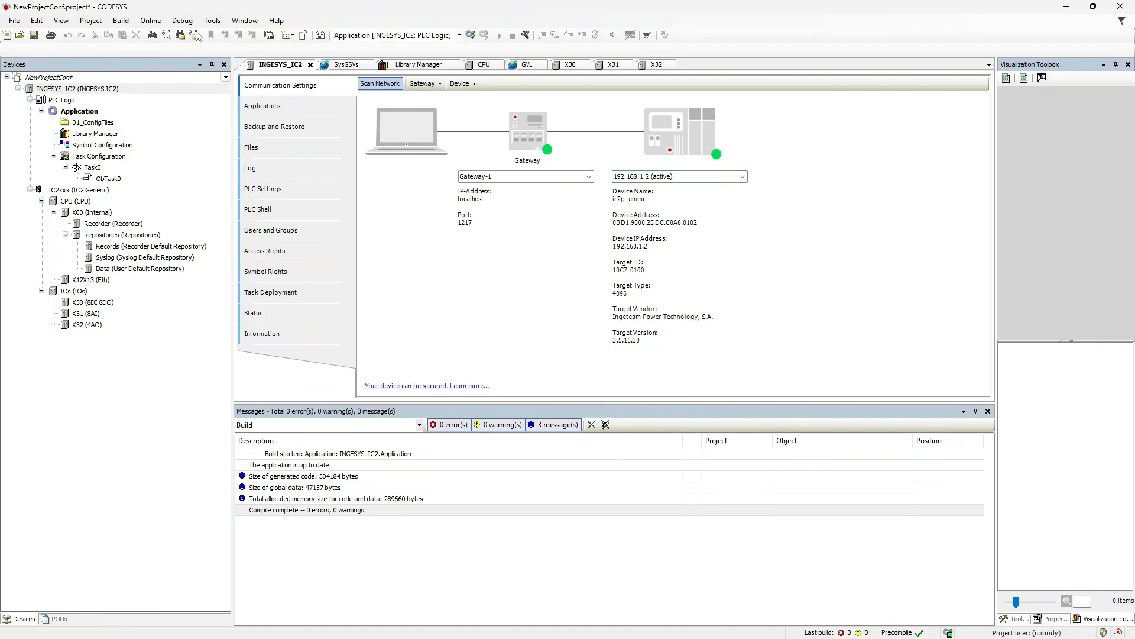
Log in to INGESYS_IC2, creating and downloading the application on the device.
{"action": "left_click", "coordinate": [150, 21]}
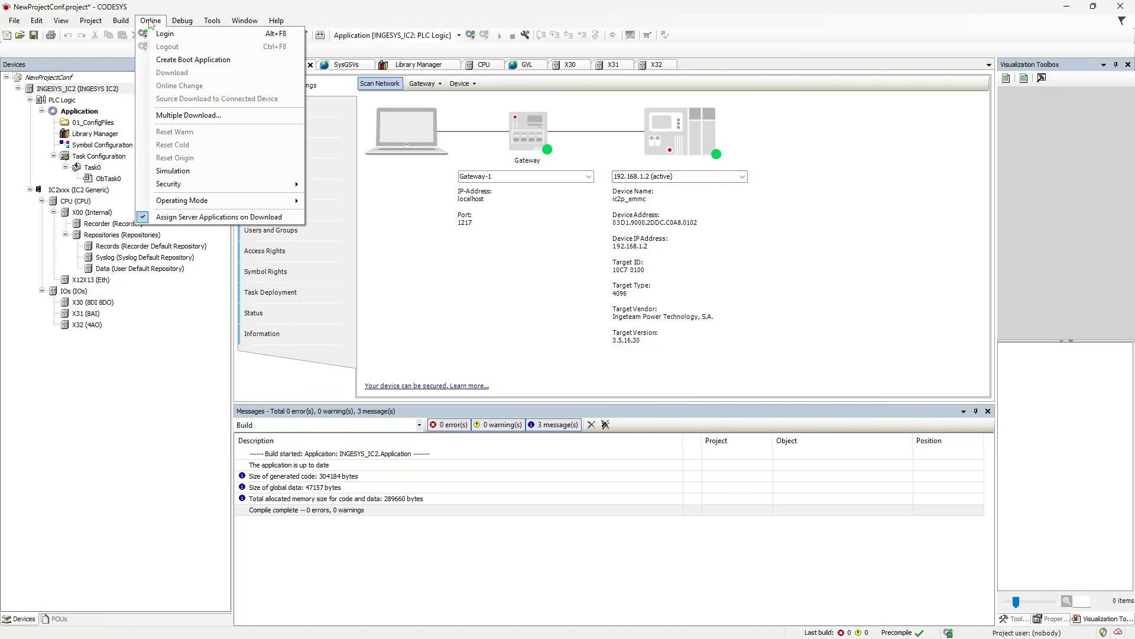
{"action": "left_click", "coordinate": [180, 36]}
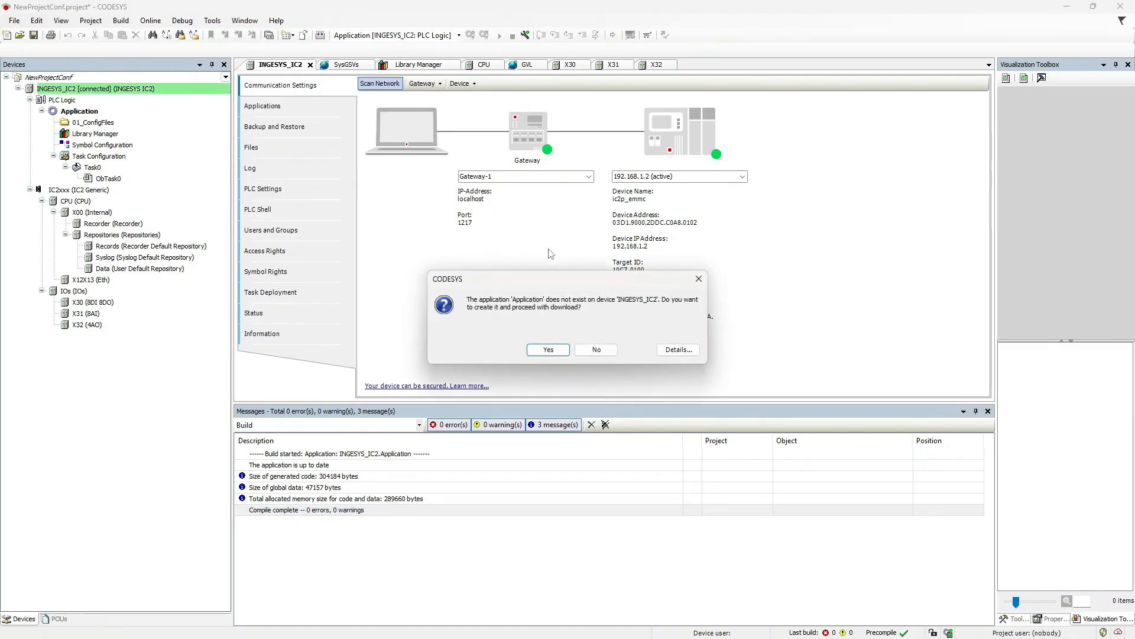
{"action": "left_click", "coordinate": [549, 351]}
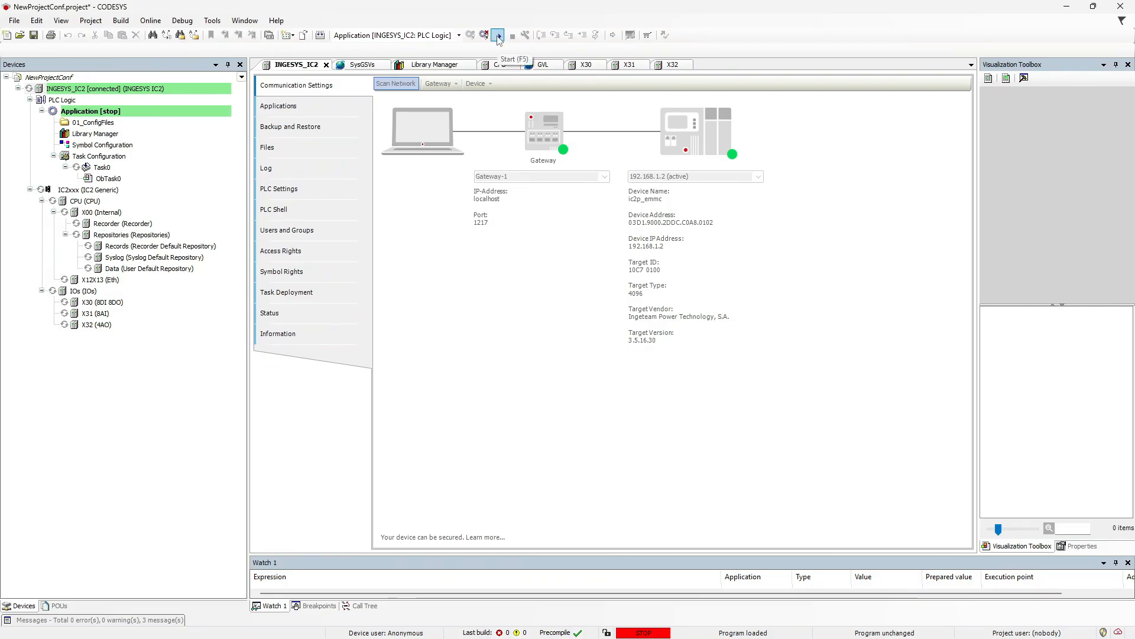
Start the application from the Debug menu so the controller reports RUN.
{"action": "left_click", "coordinate": [185, 22]}
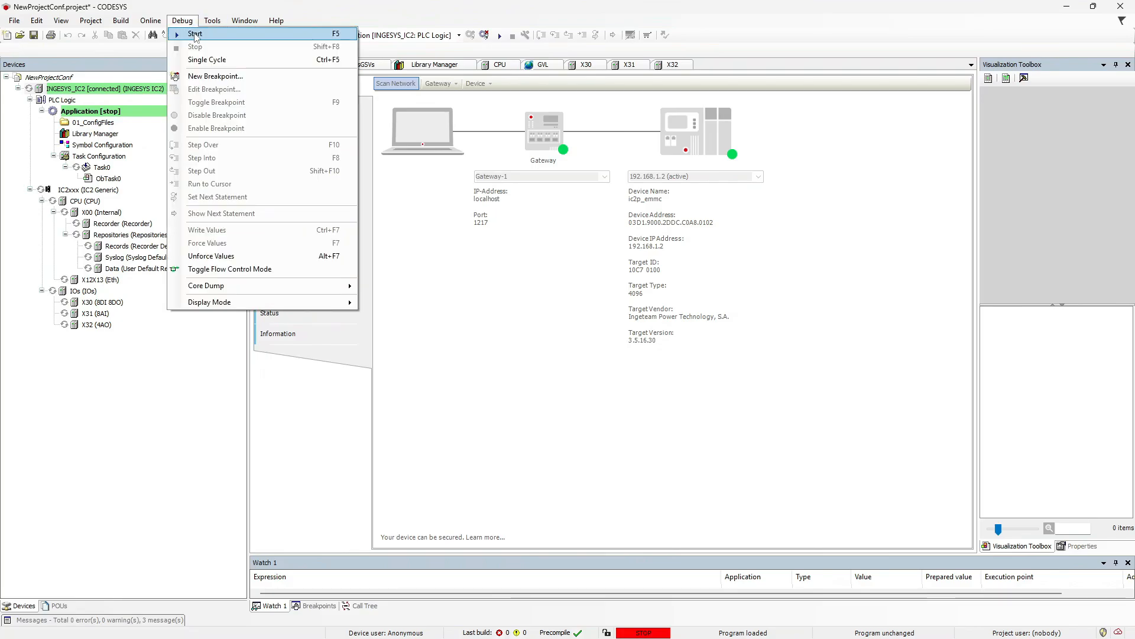
{"action": "left_click", "coordinate": [197, 36]}
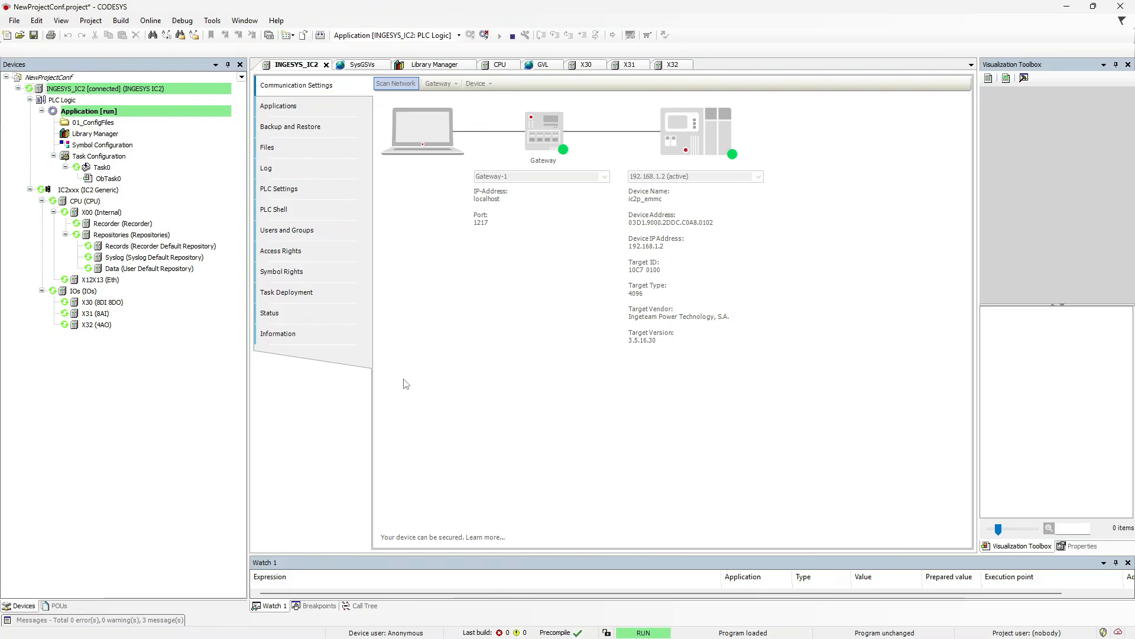
Monitor SysGSVs live values: CPU temperature 42.25, battery OK, ETH00 link TRUE, ETH01 FALSE.
{"action": "left_click", "coordinate": [57, 605]}
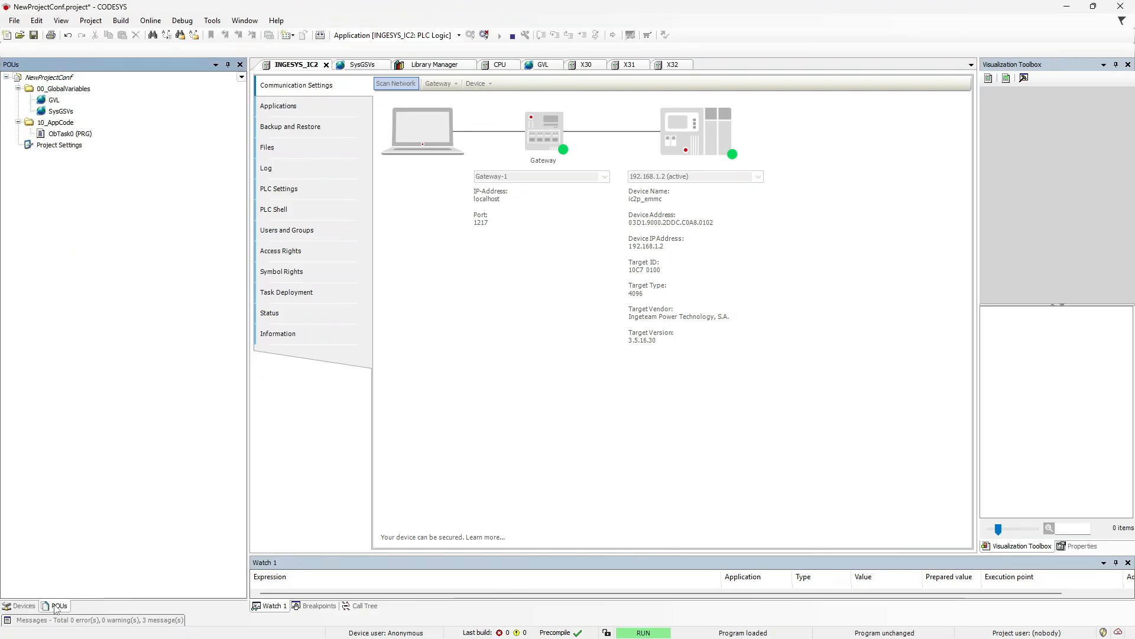
{"action": "double_click", "coordinate": [60, 111]}
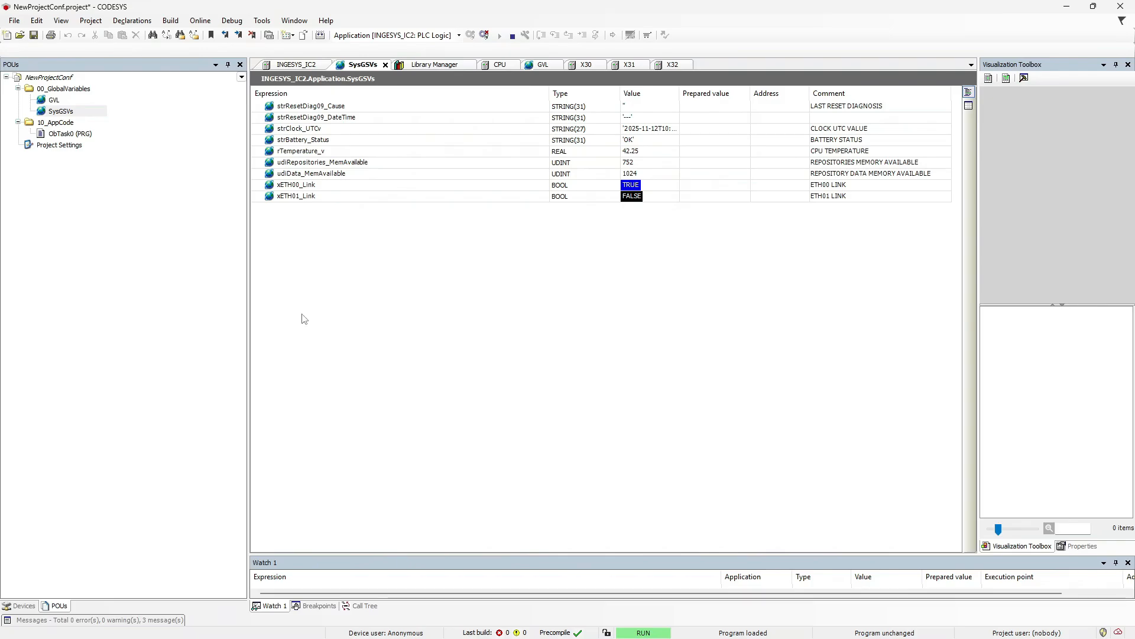
{"action": "left_click", "coordinate": [24, 605]}
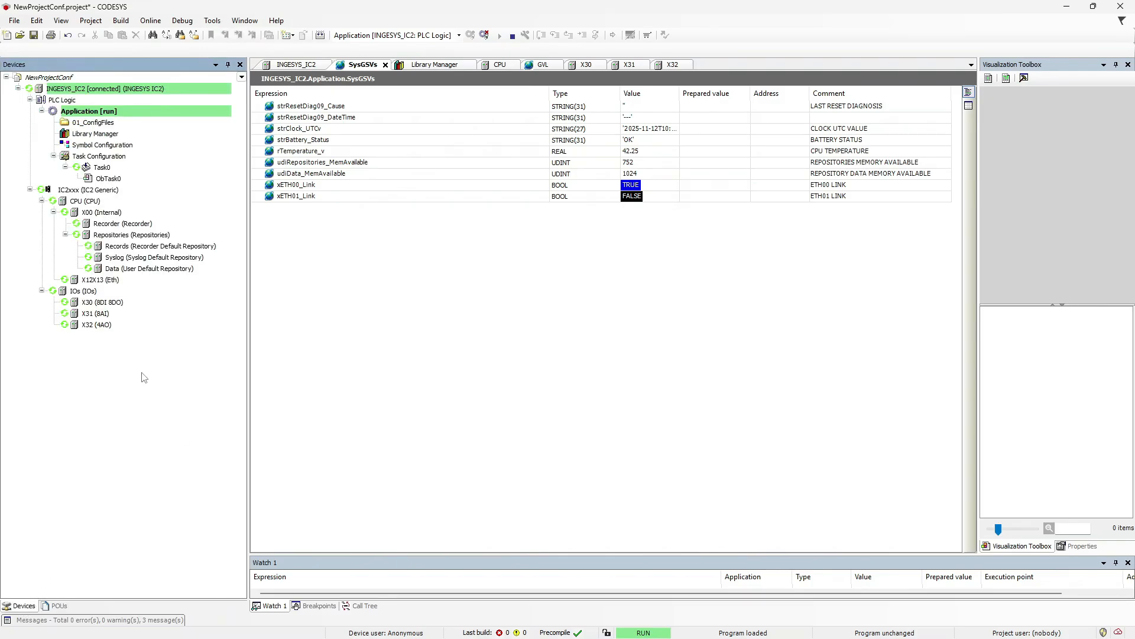
Open the CPU and X30 module diagnostic status views in the device tree.
{"action": "double_click", "coordinate": [96, 203]}
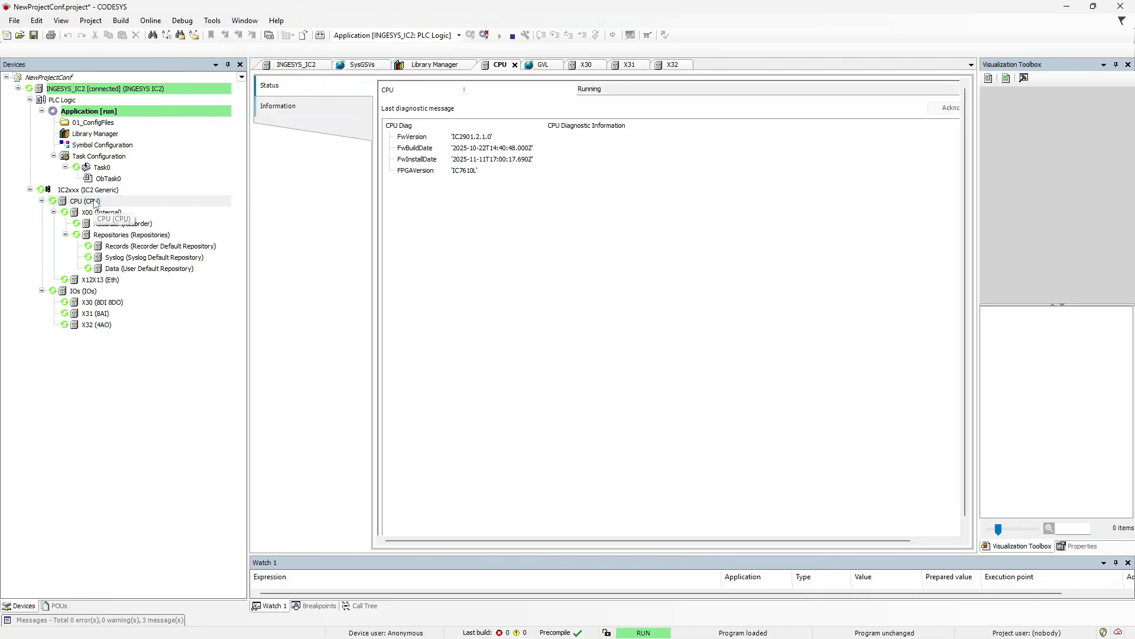
{"action": "right_click", "coordinate": [97, 204]}
{"action": "left_click", "coordinate": [300, 248]}
{"action": "left_click", "coordinate": [100, 293]}
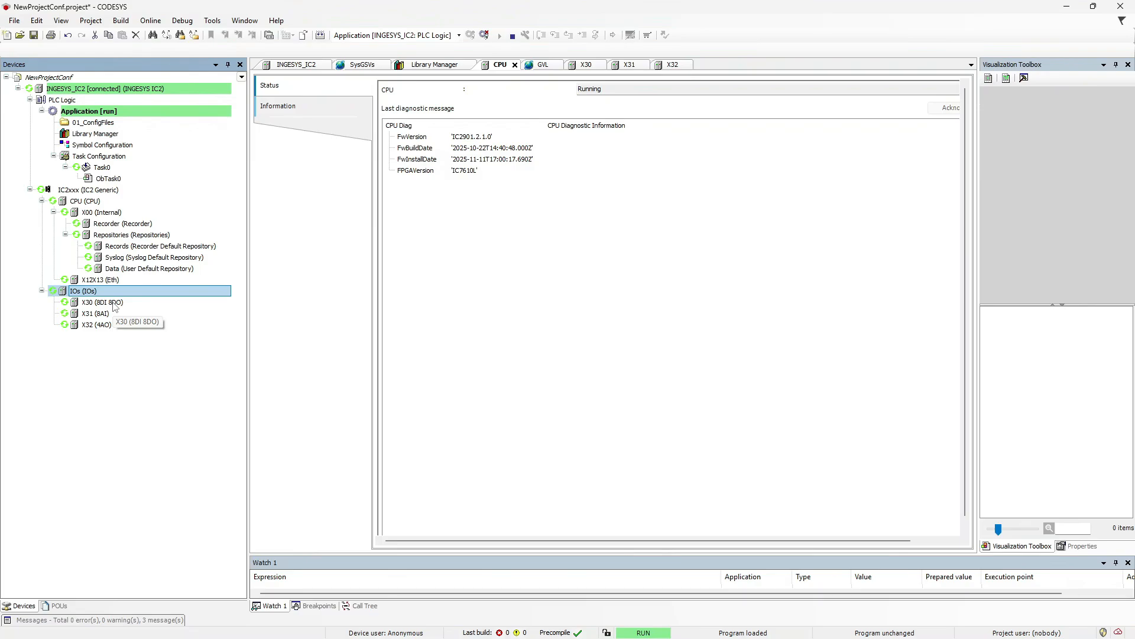
{"action": "left_click", "coordinate": [113, 302]}
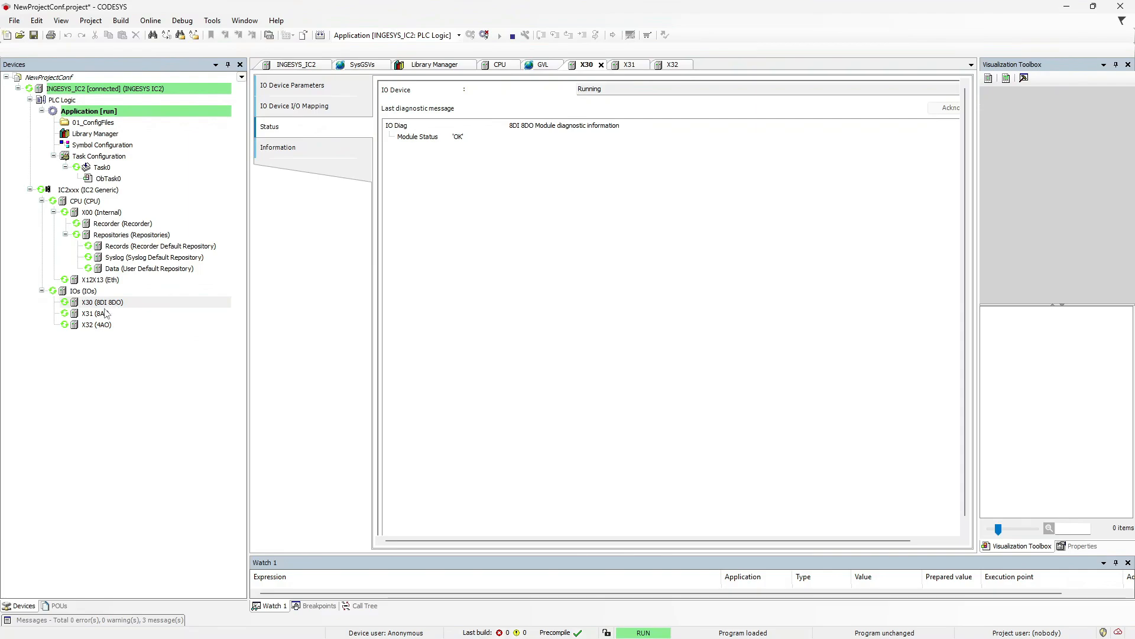
Show channel status for X31 (AI04–AI07 DISABLED) and X32 (AO00–AO03 OK).
{"action": "left_click", "coordinate": [99, 317]}
{"action": "double_click", "coordinate": [99, 318]}
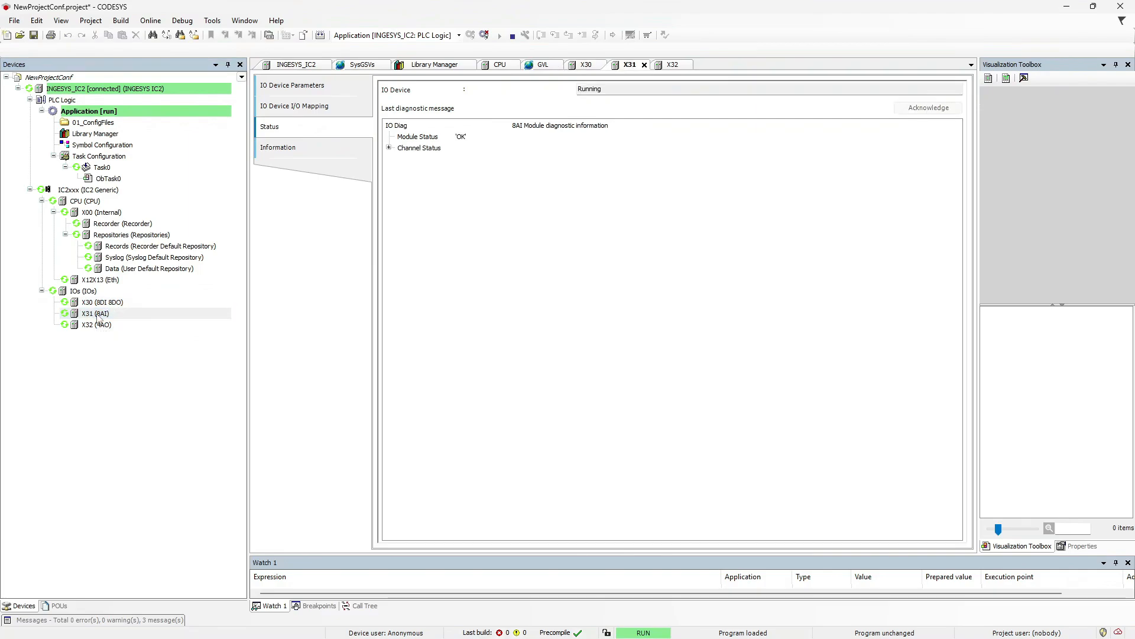
{"action": "left_click", "coordinate": [388, 148]}
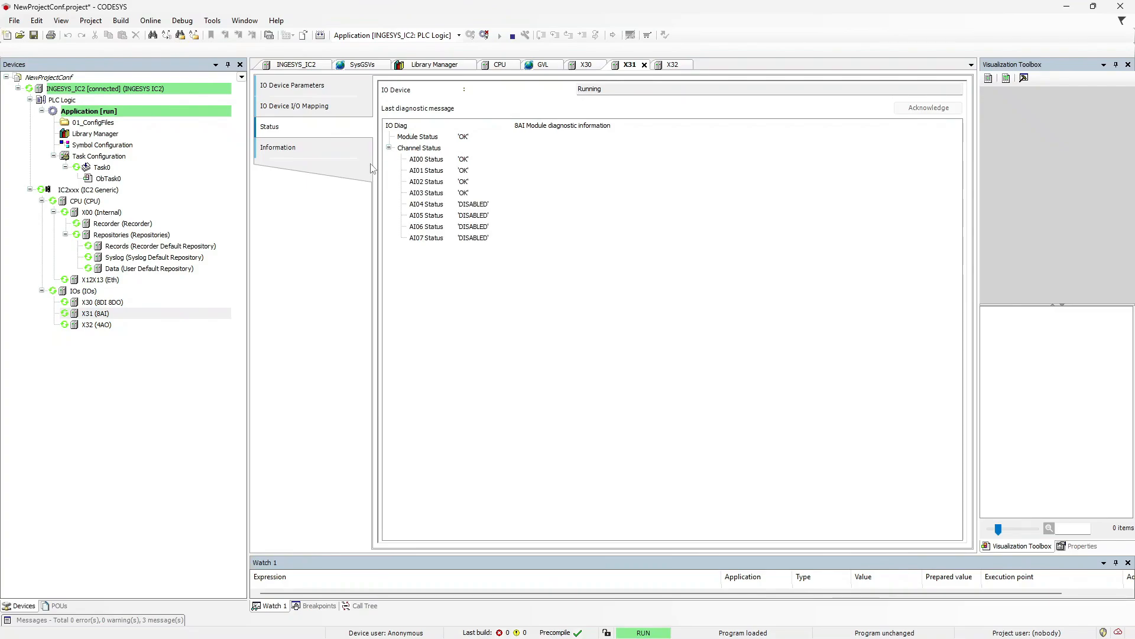
{"action": "double_click", "coordinate": [110, 326]}
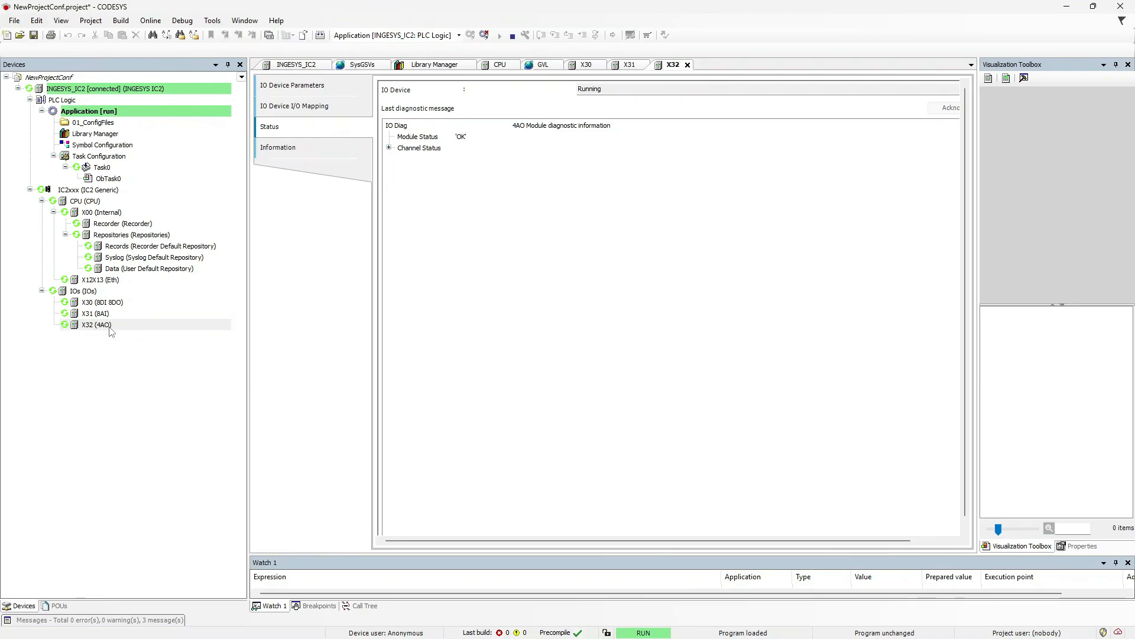
{"action": "left_click", "coordinate": [389, 148]}
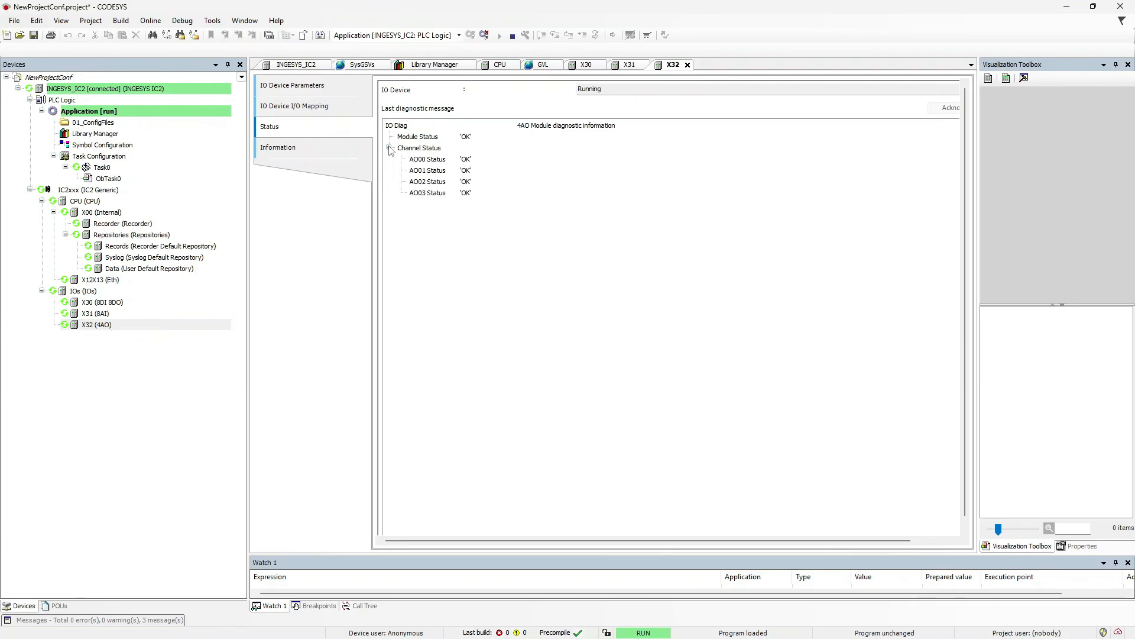